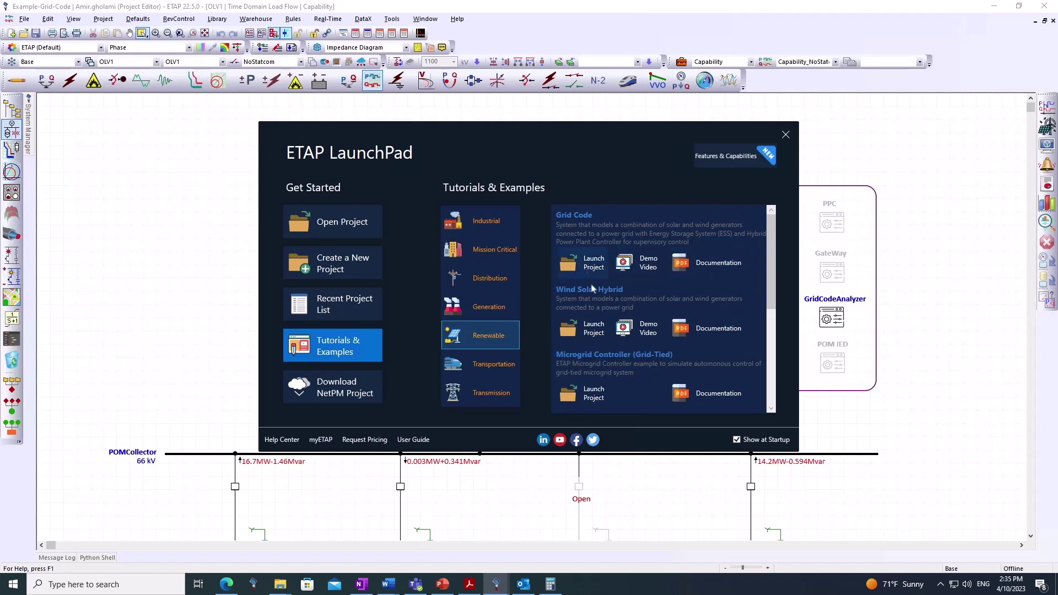
Dismiss the start screen and open the PVs subnetwork to view its arrays and primary controllers.
left_click(785, 135)
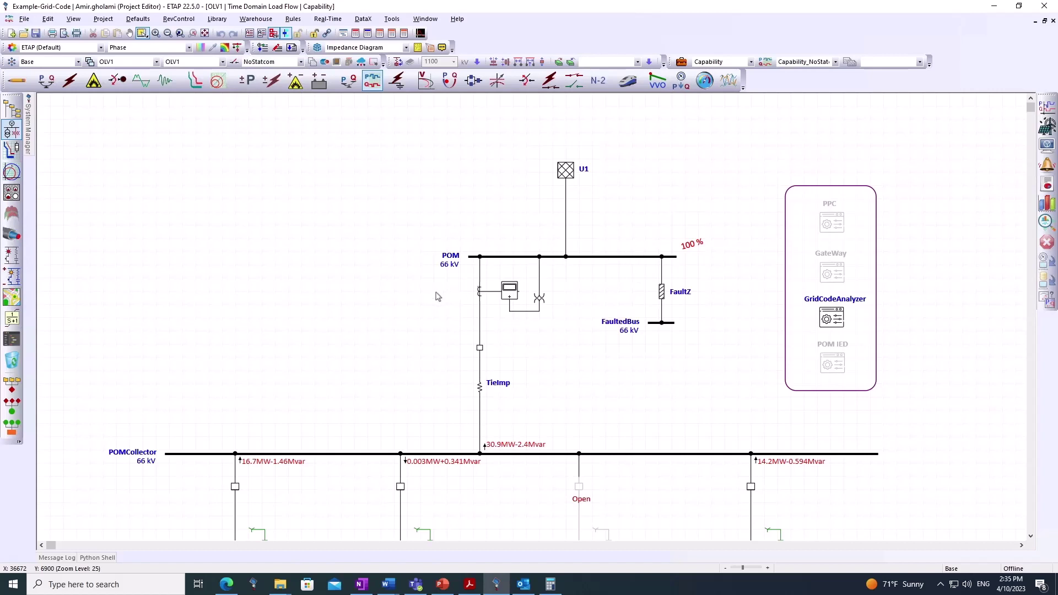
scroll(366, 328, "down", 10)
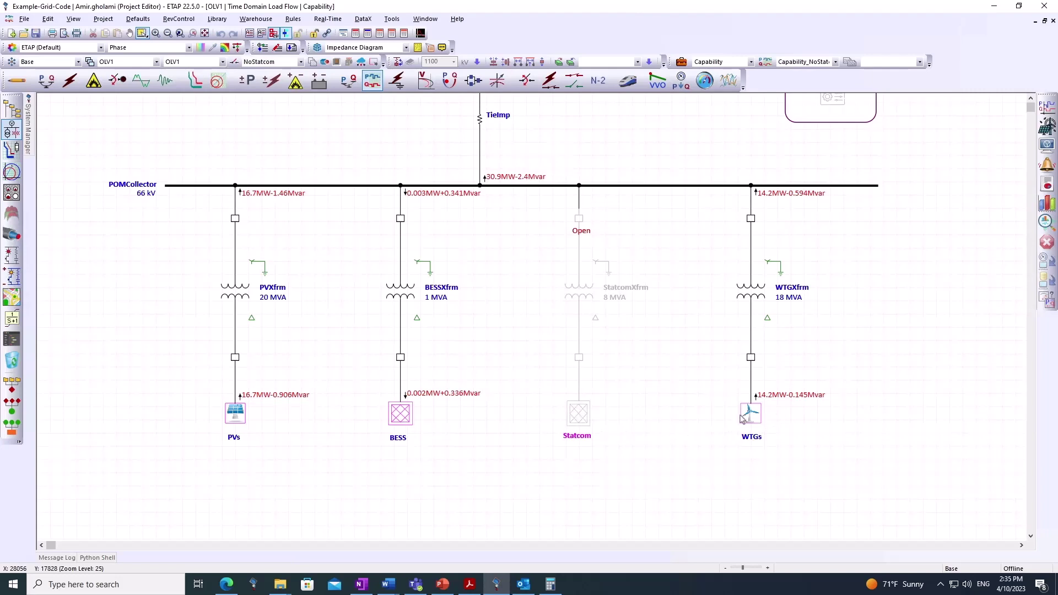
double_click(235, 419)
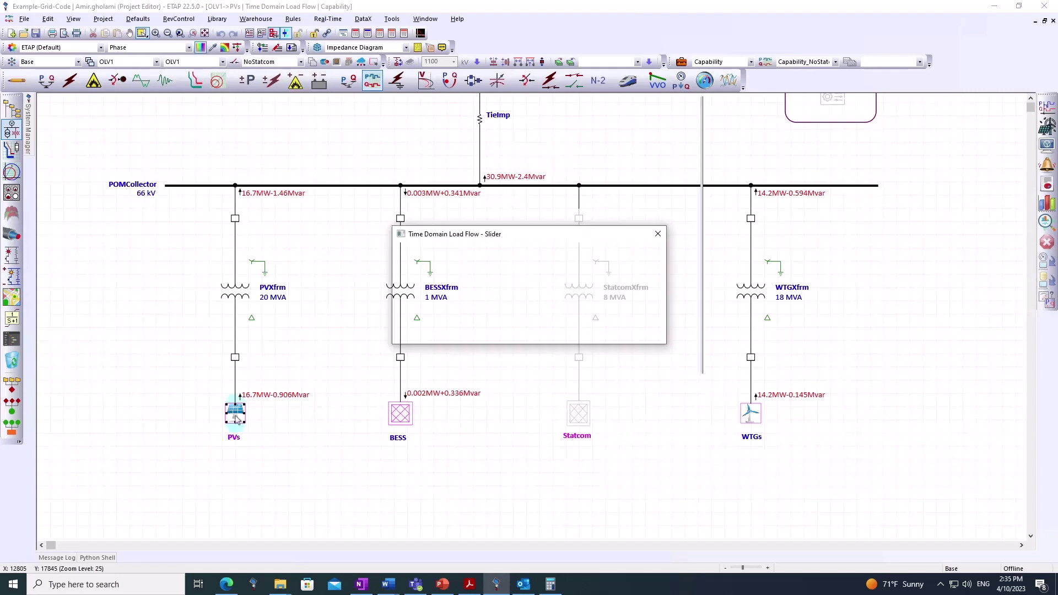
scroll(425, 375, "down", 5)
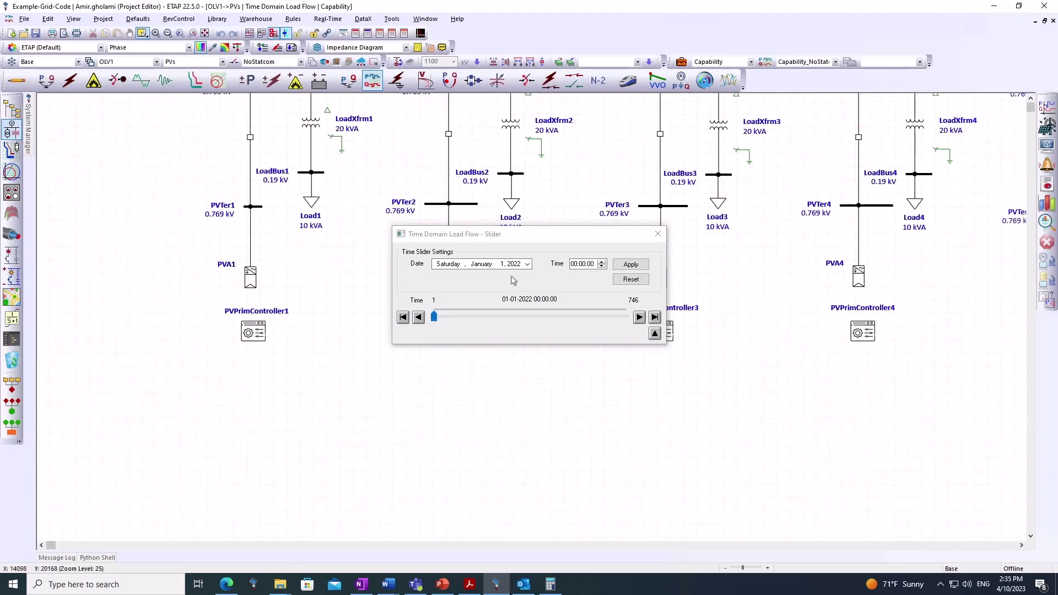
left_click(657, 235)
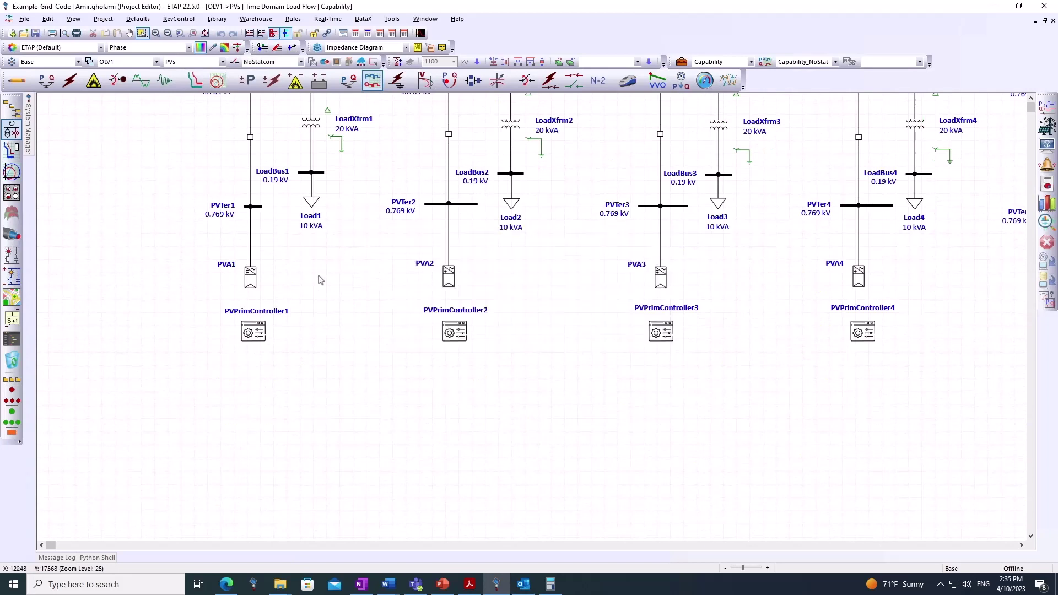
Switch to the WTGs subnetwork and look over its wind turbines and their controllers.
left_click(201, 63)
left_click(172, 104)
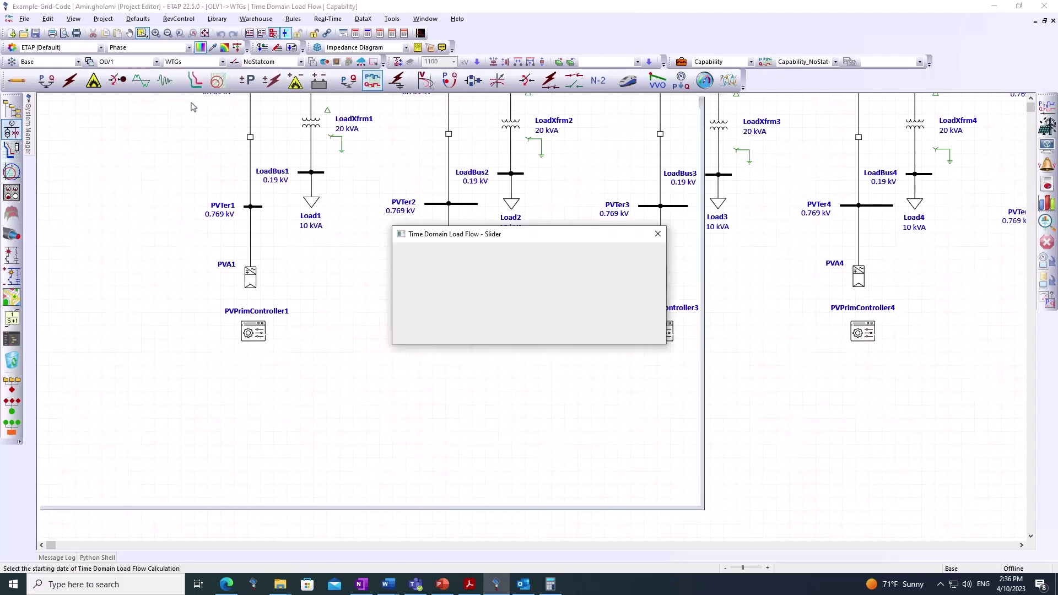
scroll(479, 366, "down", 3)
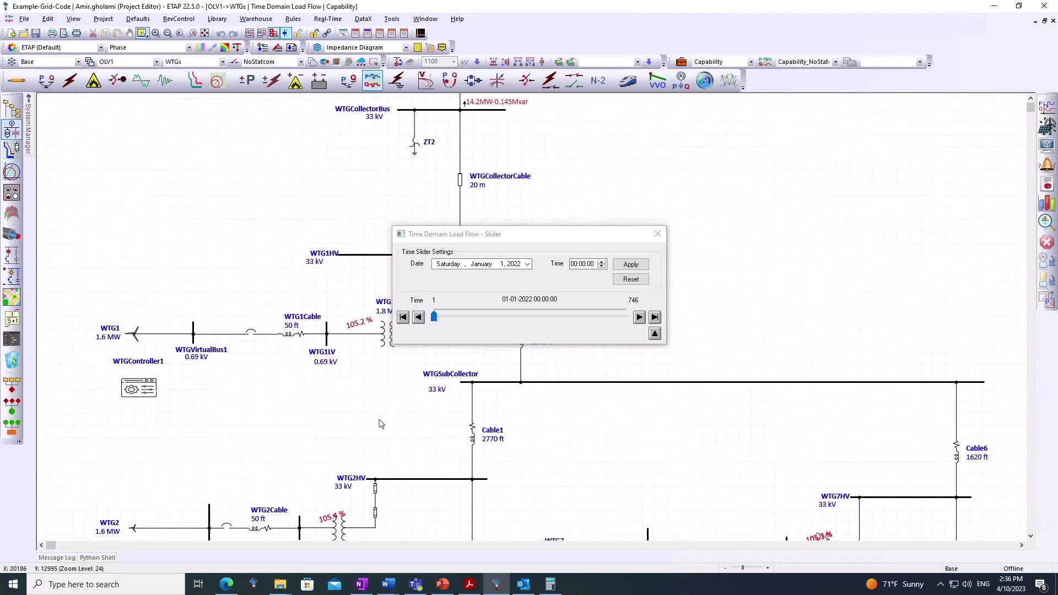
left_click(656, 235)
scroll(241, 384, "down", 8)
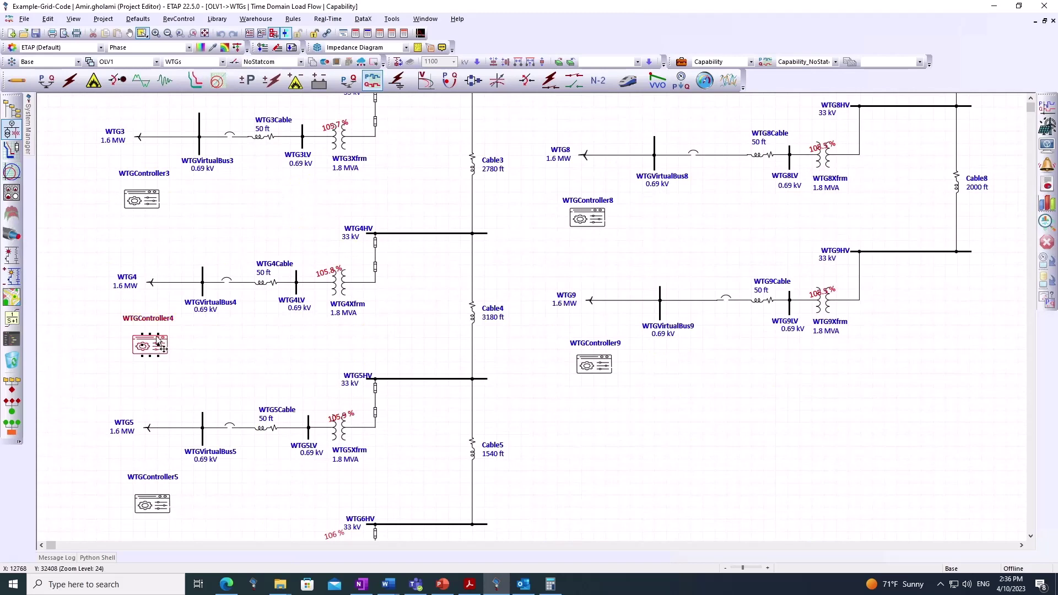
scroll(161, 345, "up", 3)
scroll(126, 257, "up", 3)
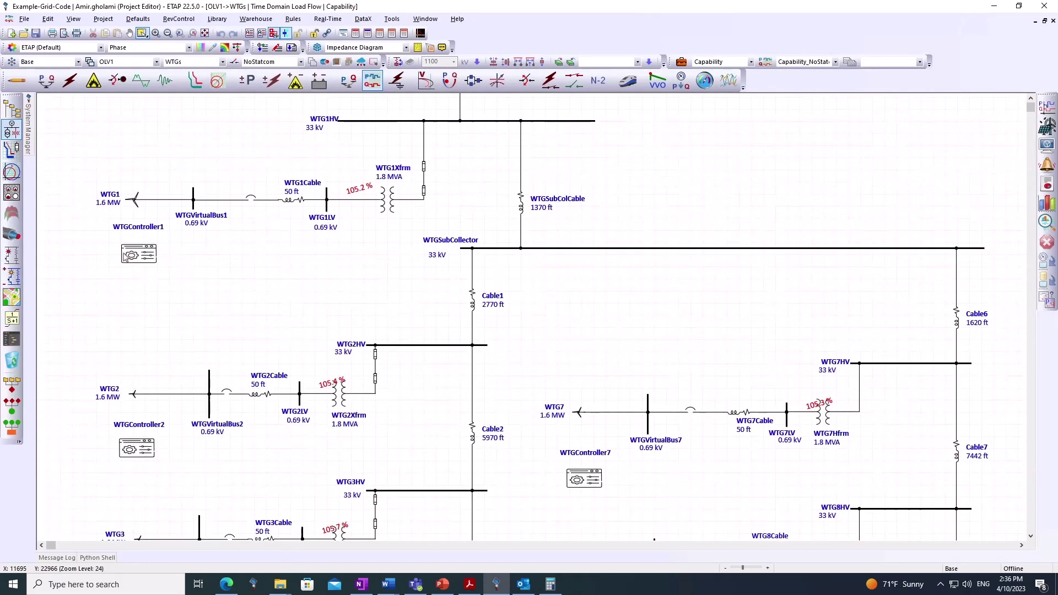
Return to the main OLV1 one-line diagram and look over the plant up to the POM bus and grid.
left_click(187, 65)
left_click(188, 75)
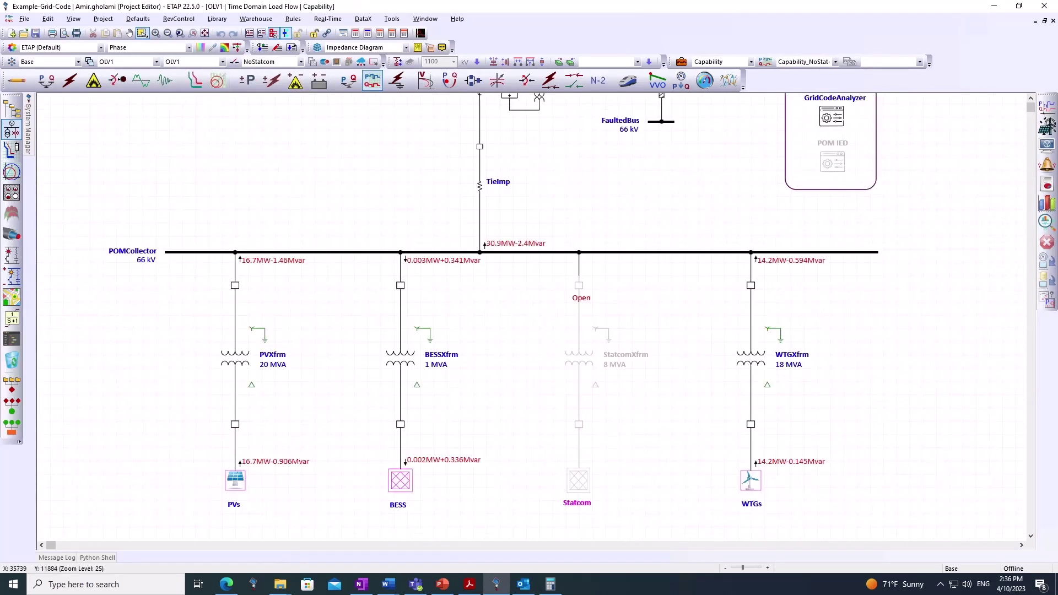
scroll(771, 222, "up", 3)
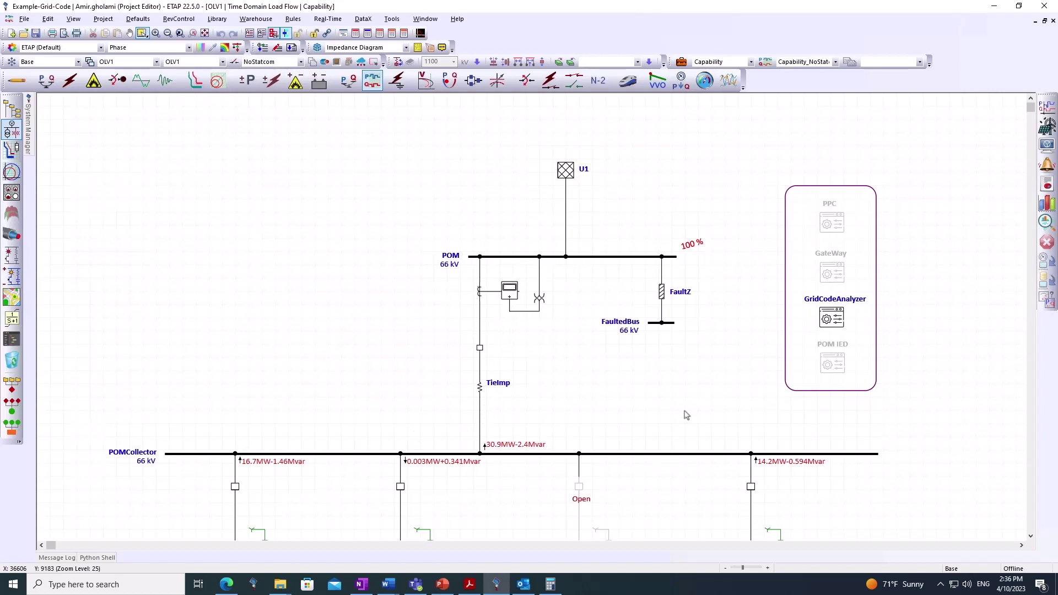
Open the GridCodeAnalyzer controller and review its associated devices and its POM, Energy Storages and Statcoms DLL parameters.
double_click(836, 324)
left_click(378, 150)
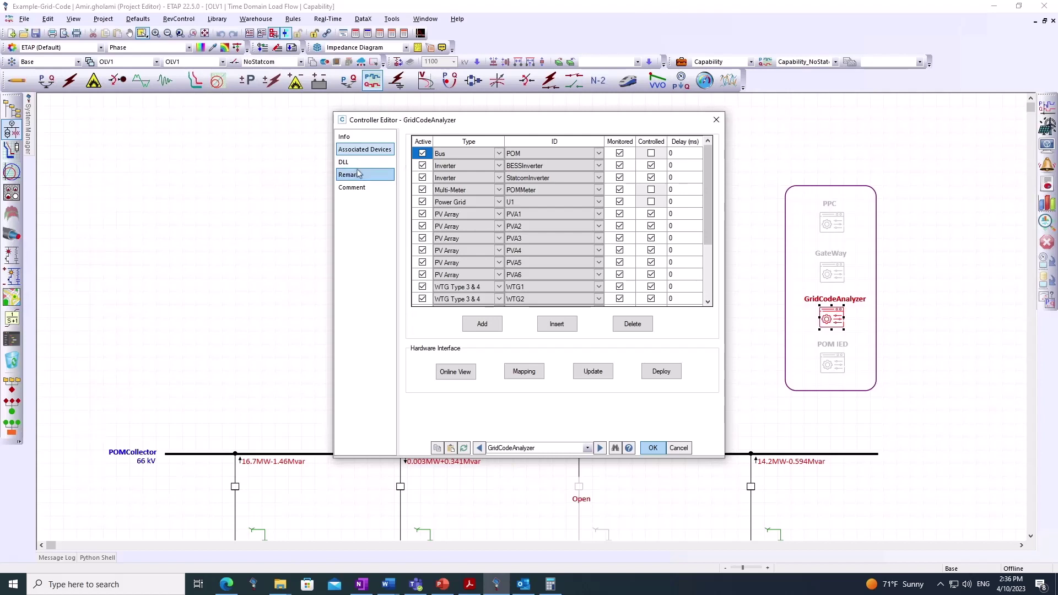
left_click(352, 161)
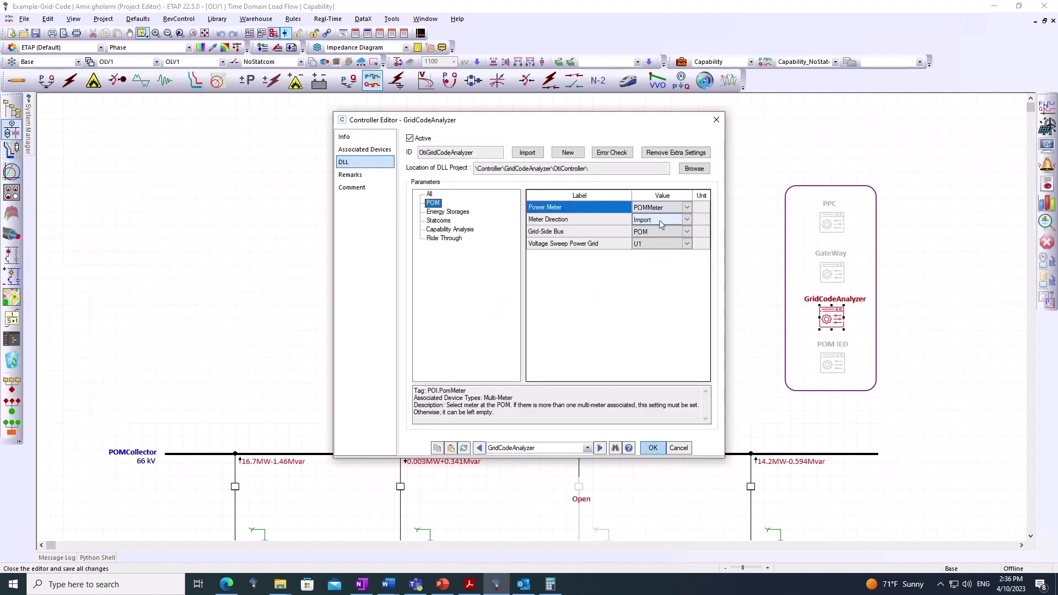
mouse_move(636, 222)
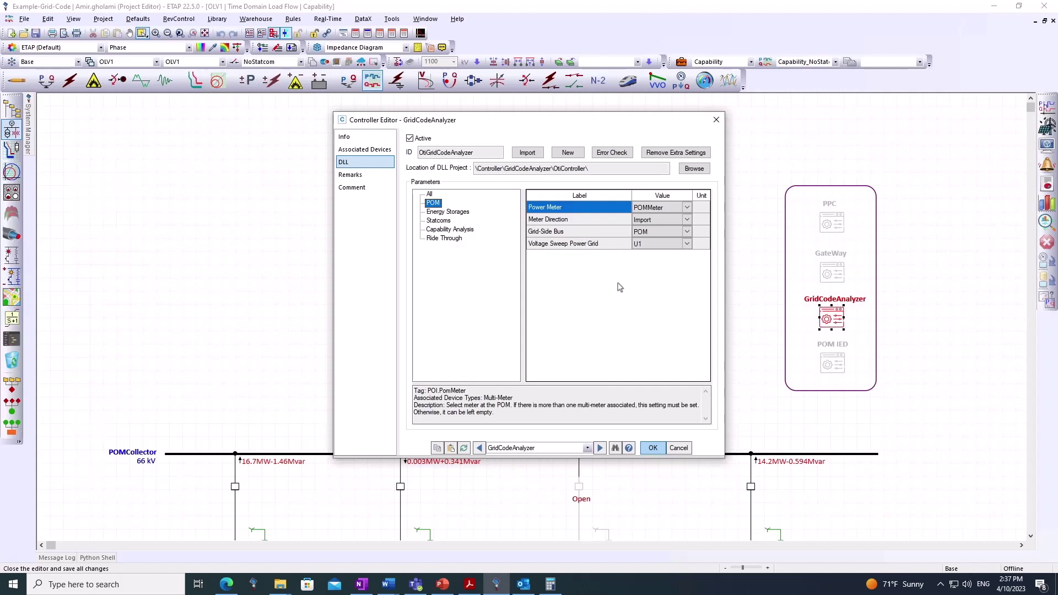
left_click(446, 212)
left_click(442, 221)
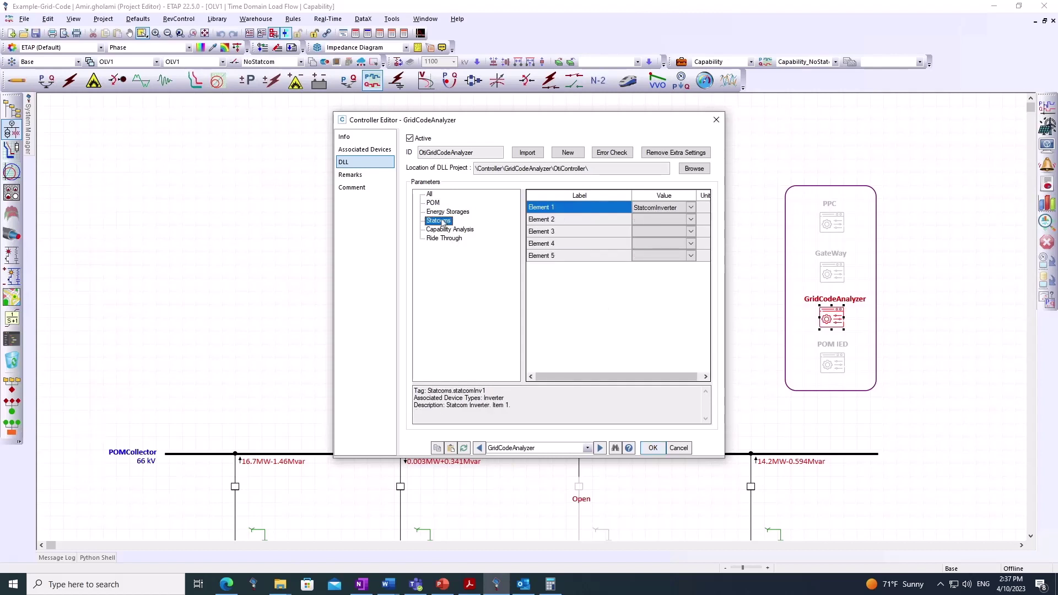
Set Dispatch ESS to Manual in the Capability Analysis parameters, and save the controller after checking the Ride Through rule.
left_click(443, 230)
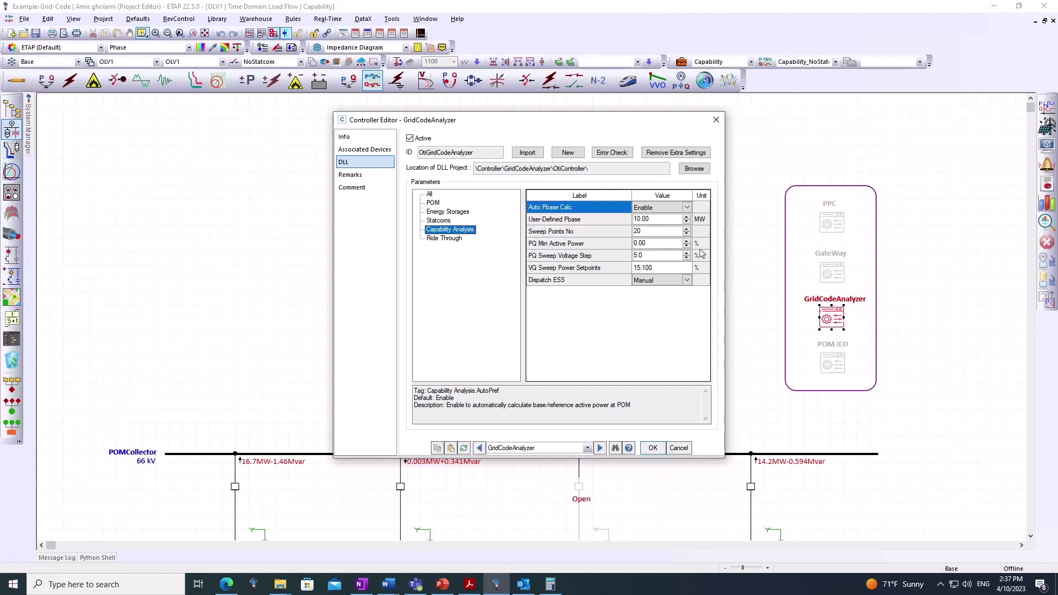
left_click(554, 234)
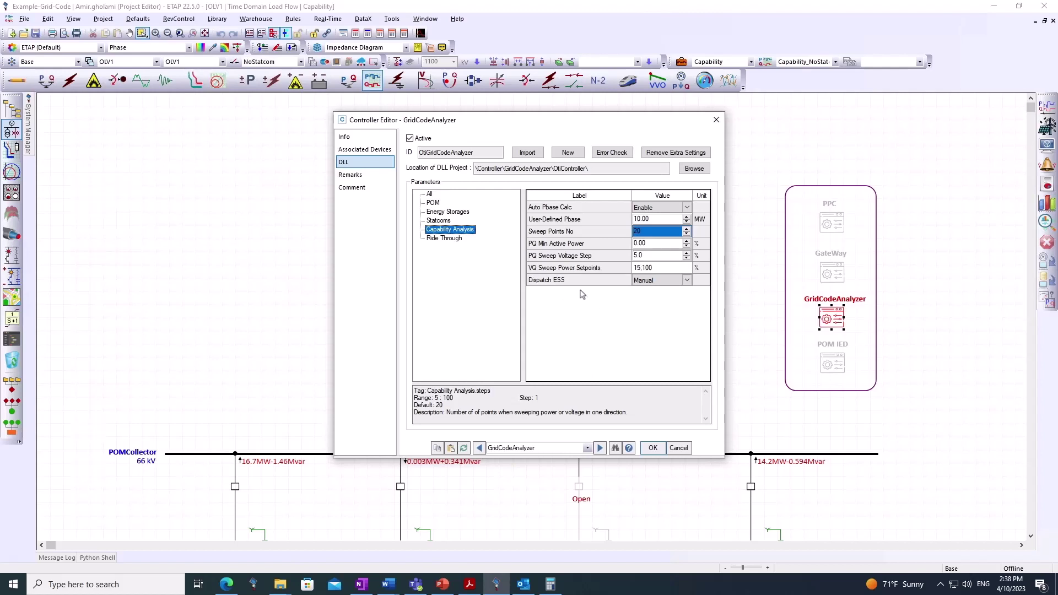
left_click(661, 281)
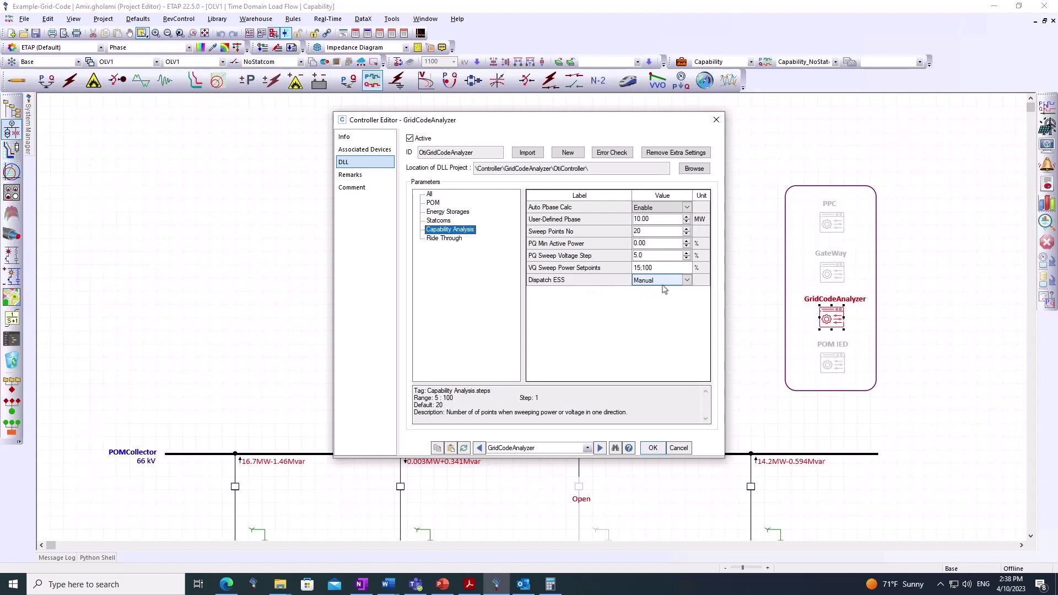
left_click(664, 289)
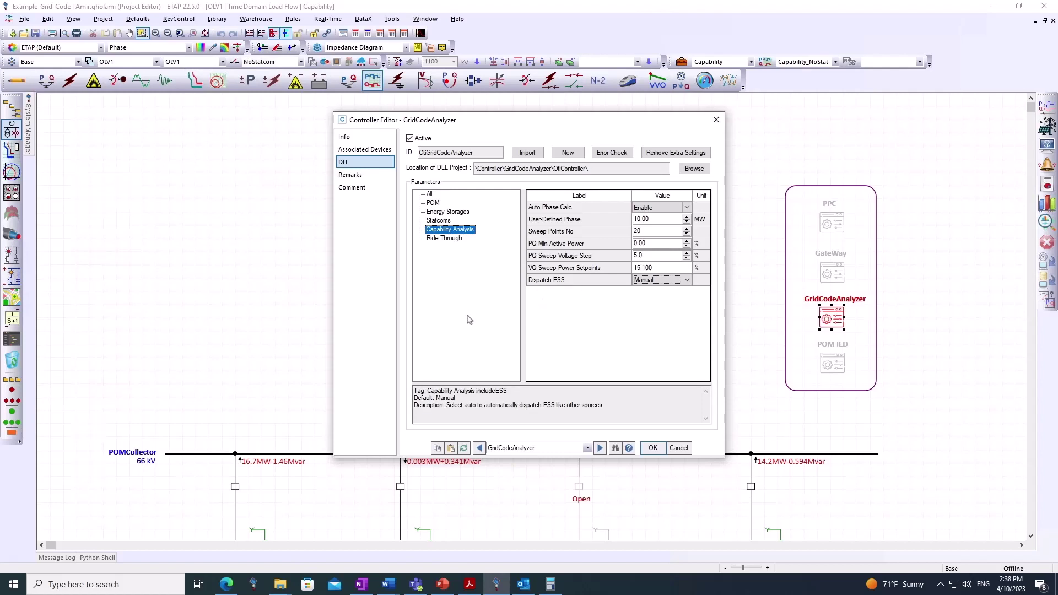
left_click(439, 240)
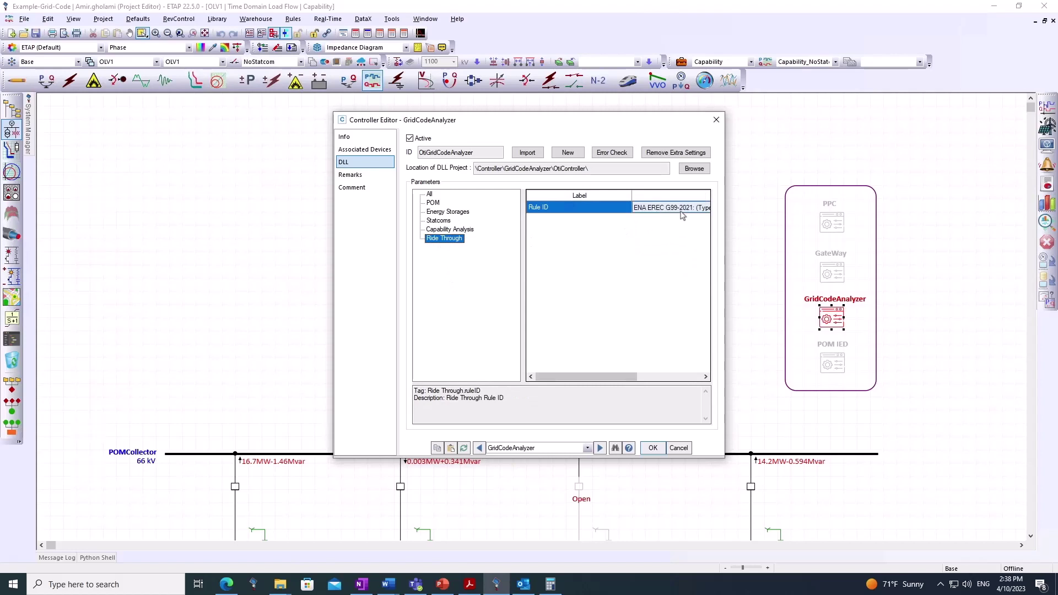
left_click(653, 447)
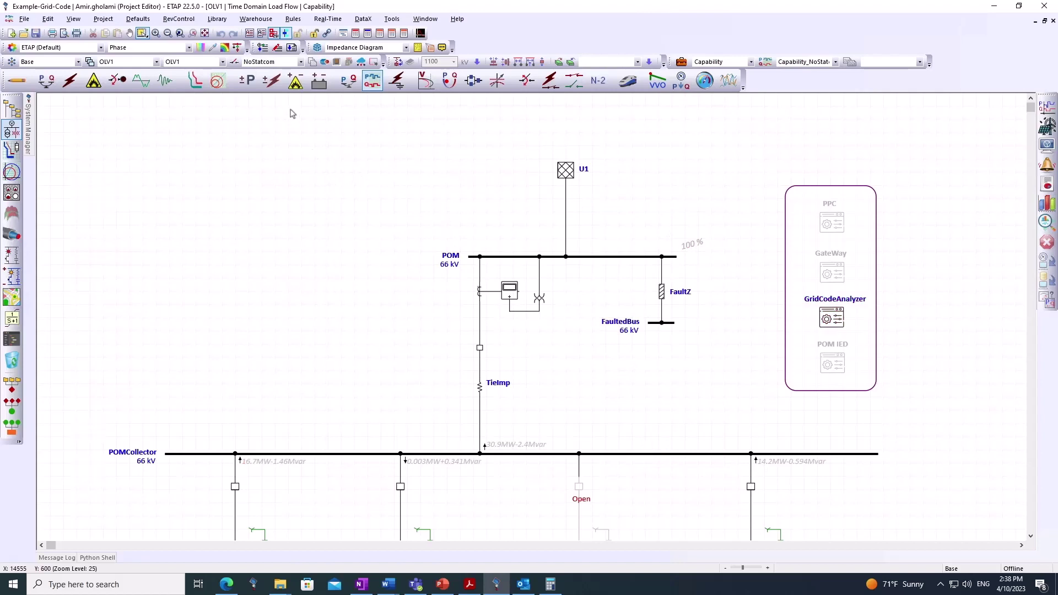
Open the Capability & Control rule book and look through its rules, including the Typical 6MW and 1630 kW inverter entries.
left_click(292, 19)
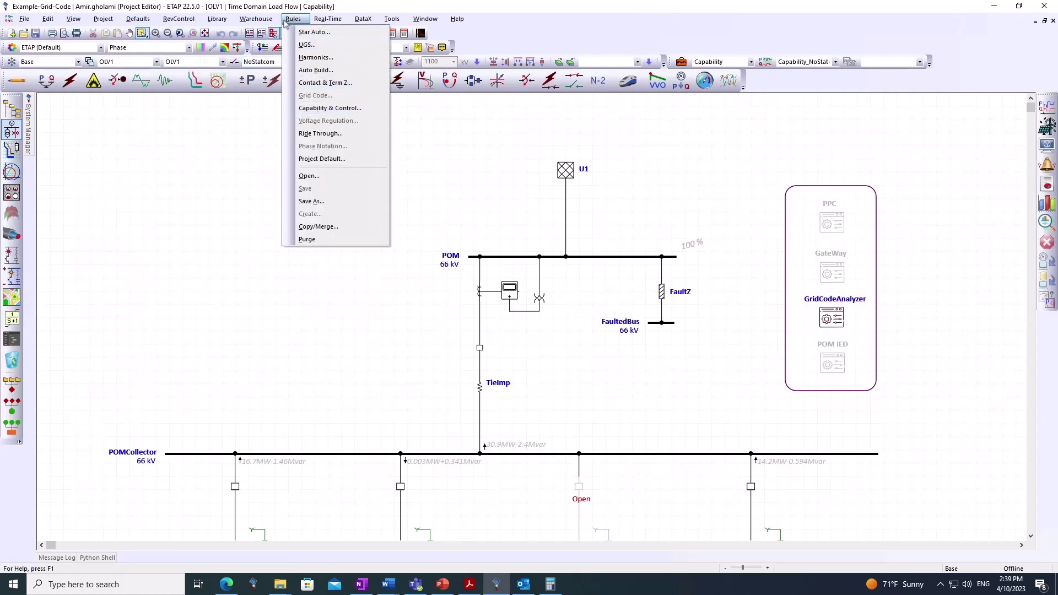
left_click(342, 110)
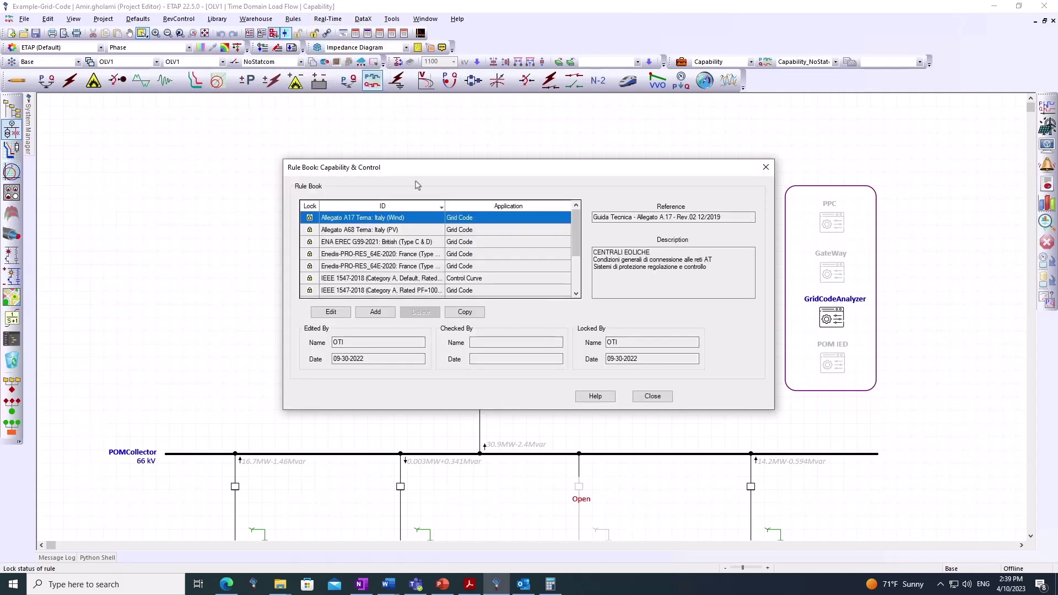
left_click_drag(468, 167, 466, 122)
scroll(469, 202, "down", 2)
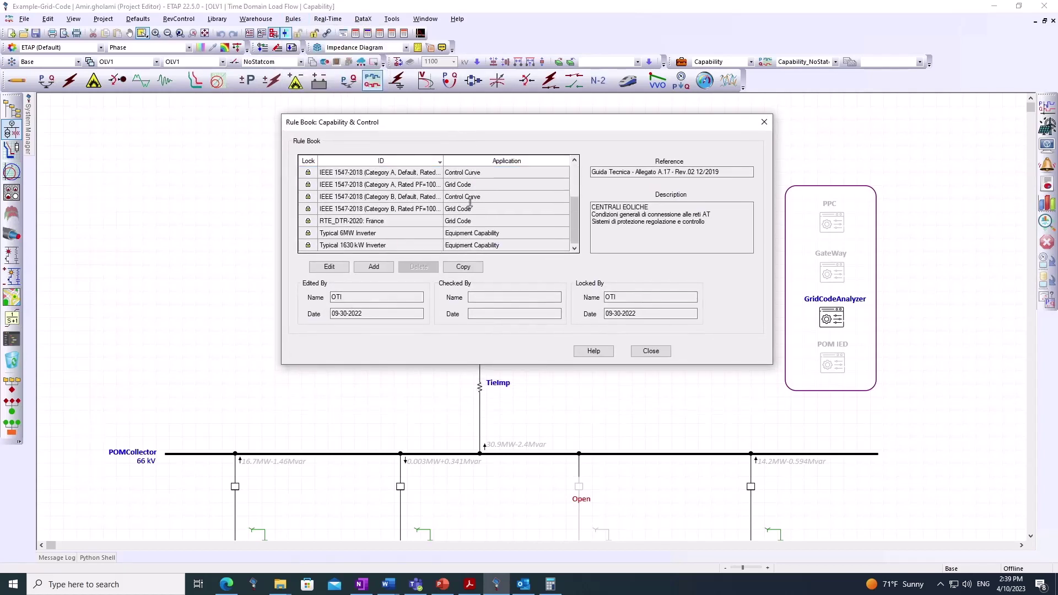
left_click(358, 236)
left_click(358, 244)
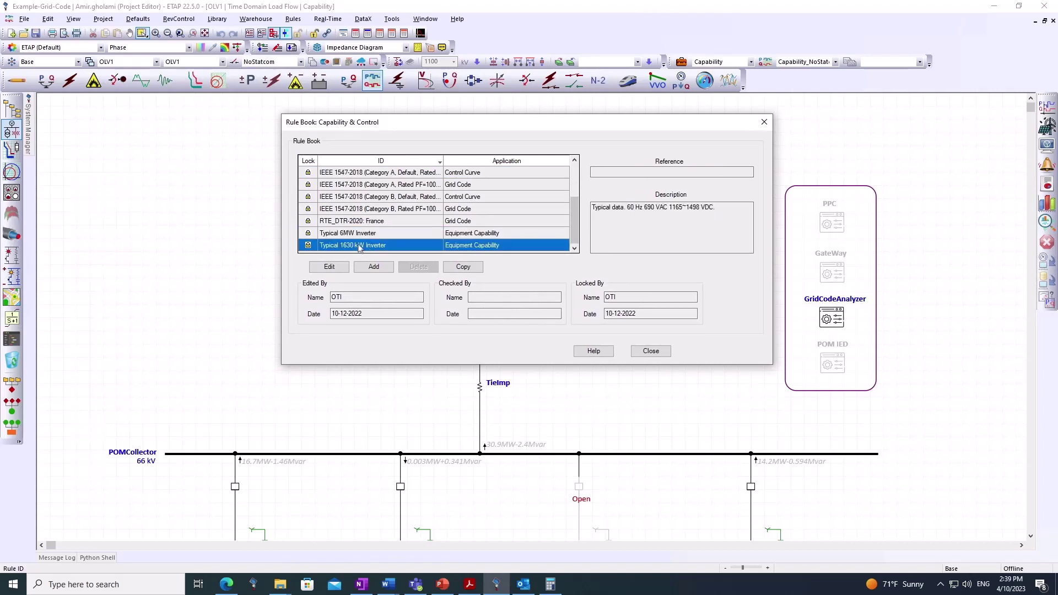
left_click(362, 236)
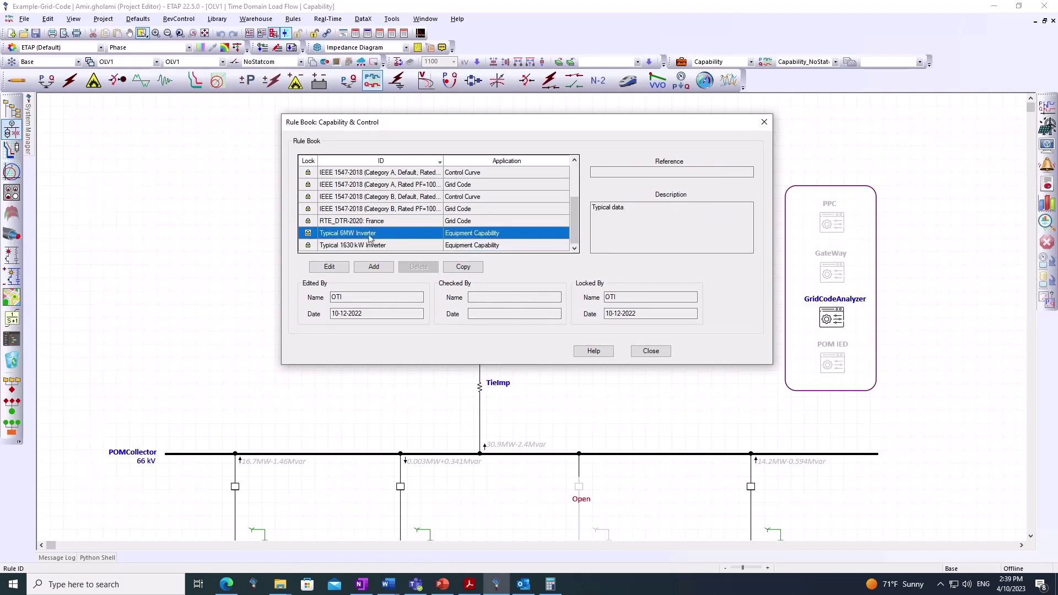
scroll(447, 235, "up", 2)
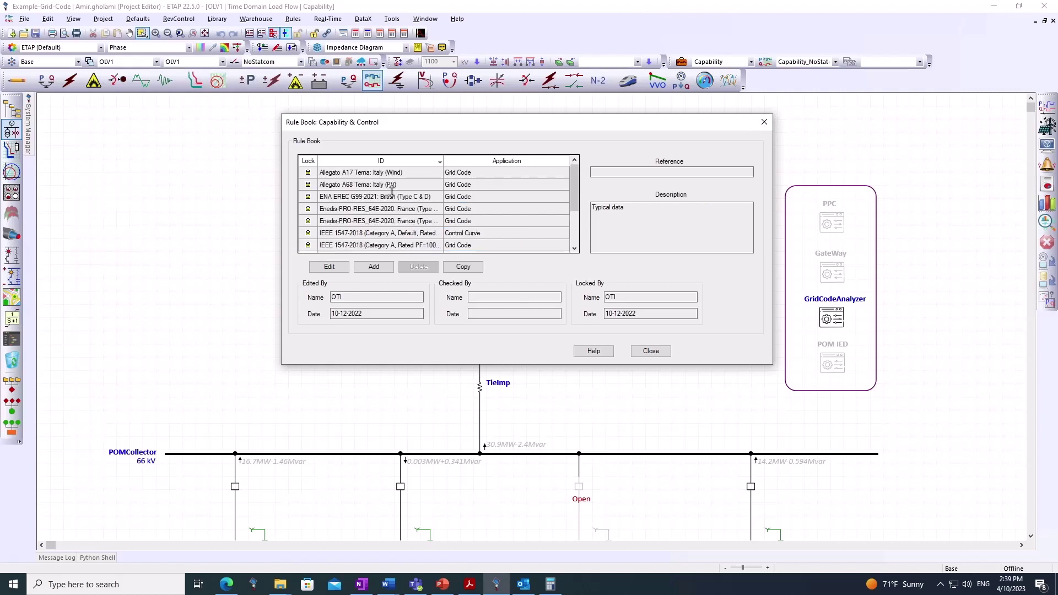
Open the ENA EREC G99-2021 British (Type C & D) rule and examine its P-Q and Q-V profiles.
left_click(369, 173)
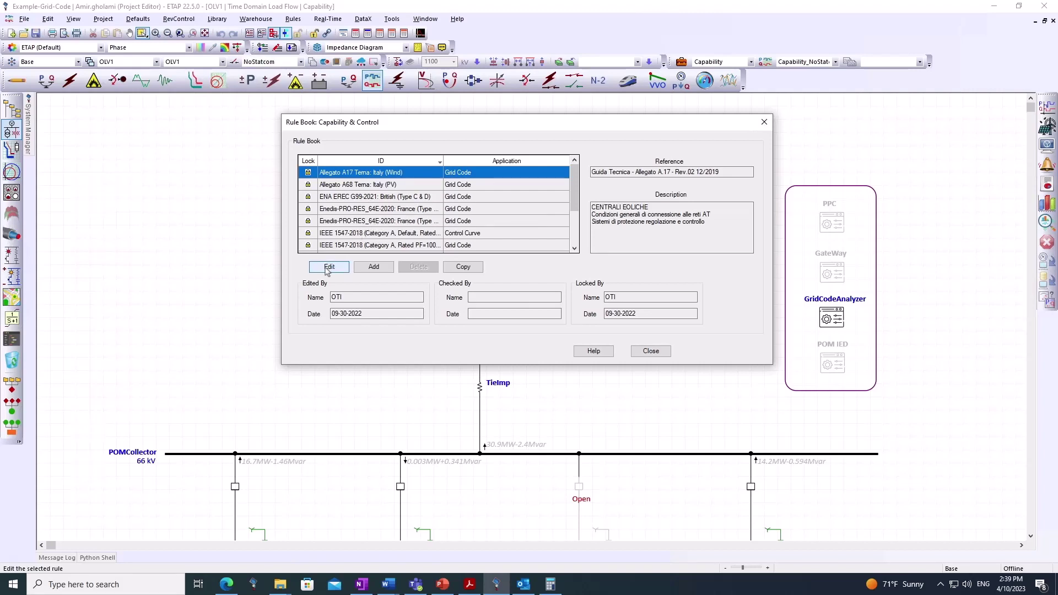
left_click(334, 196)
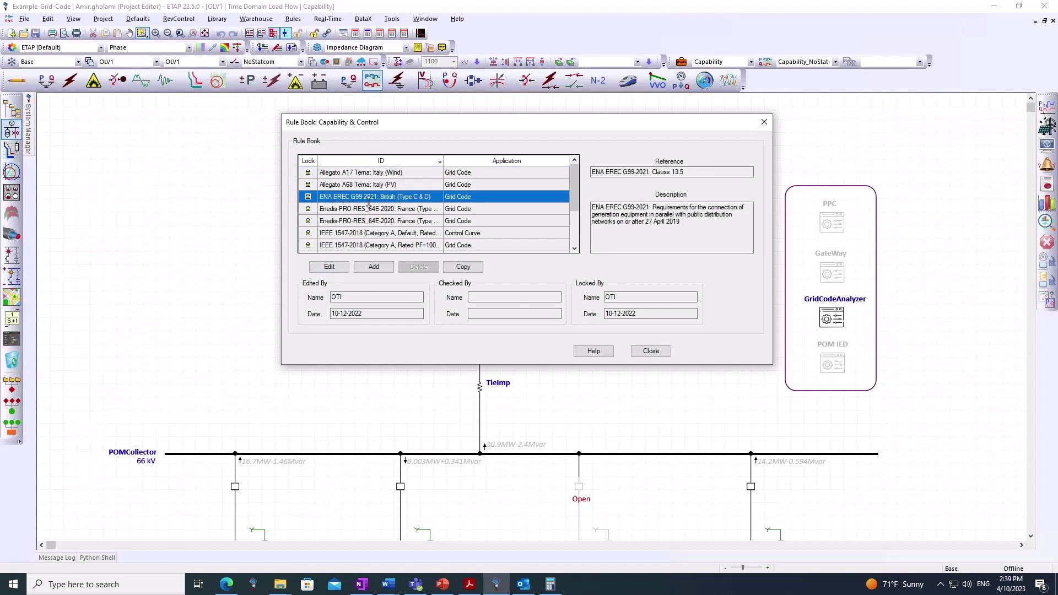
left_click(329, 267)
left_click(314, 160)
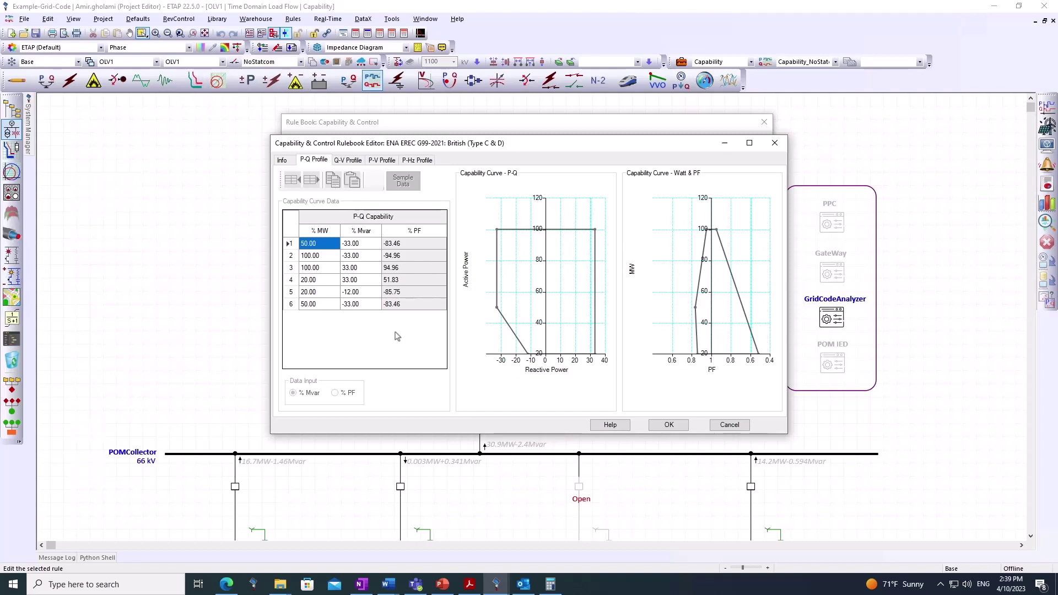
left_click(348, 160)
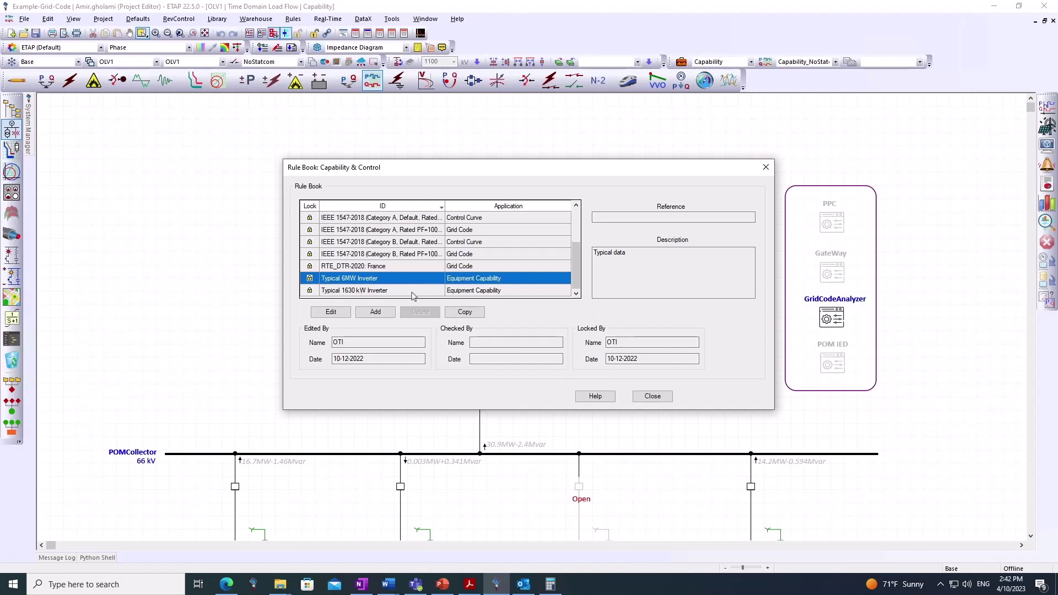
View the form for adding a new Capability & Control rule and close it without creating one.
left_click(374, 314)
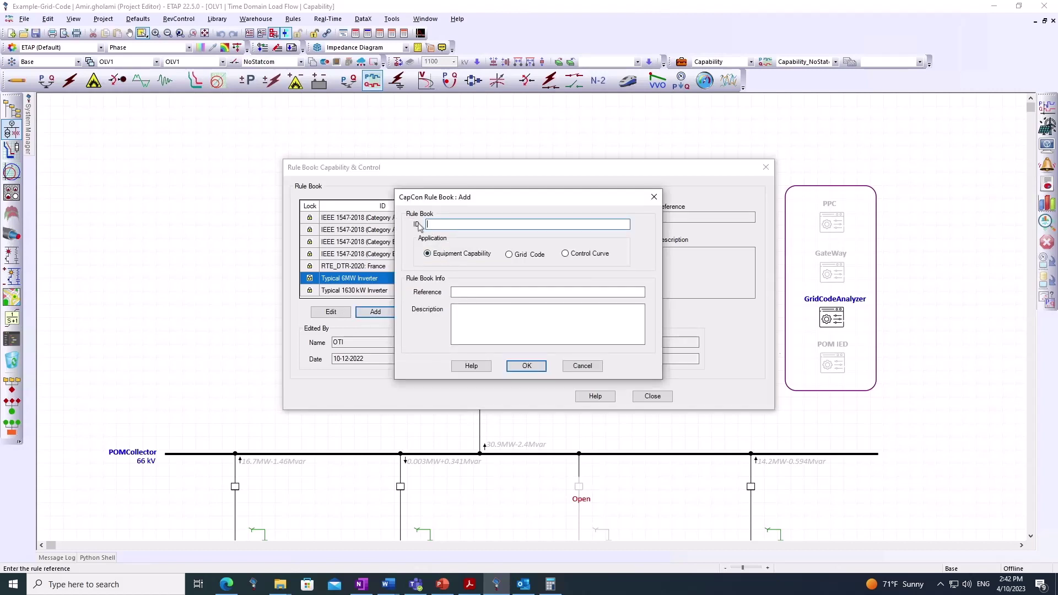
left_click(582, 365)
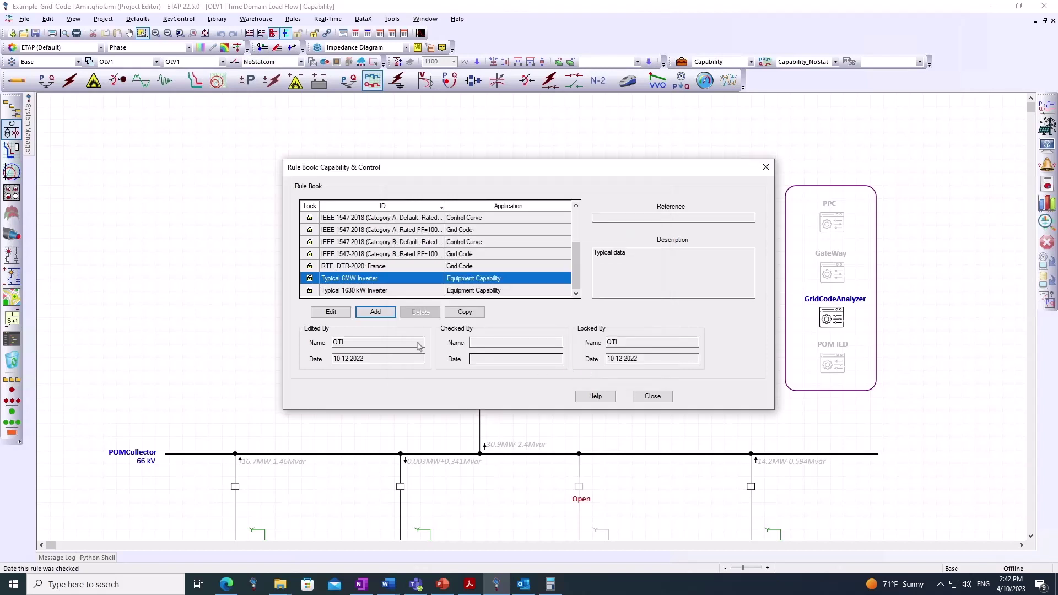
Open the Typical 6MW Inverter rule, unlock it, and display its P-Q capability data for 100% voltage.
left_click(331, 312)
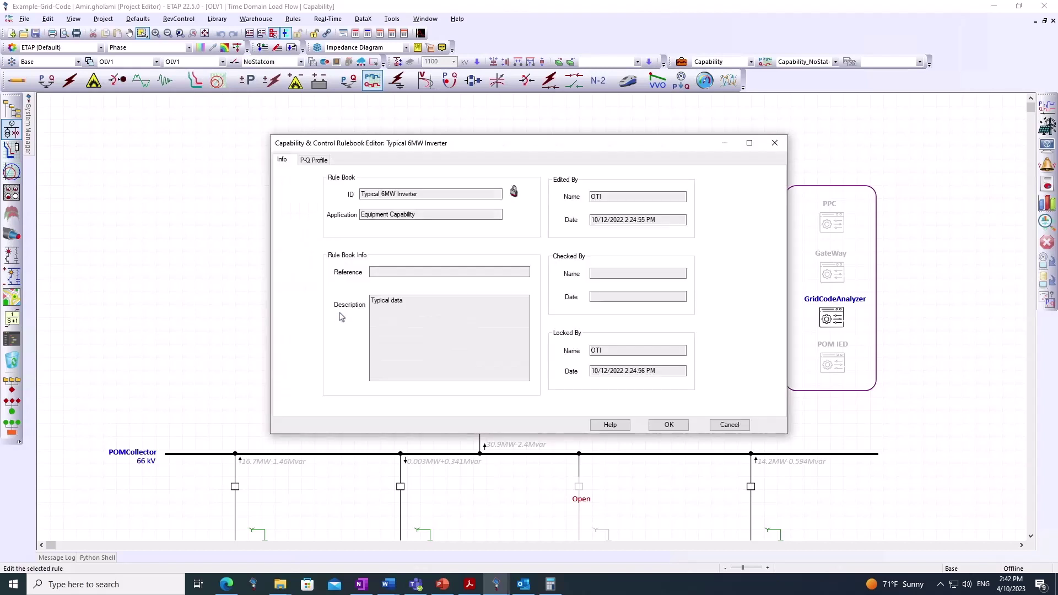
left_click(325, 159)
left_click(284, 160)
left_click(518, 194)
left_click(323, 163)
left_click(316, 251)
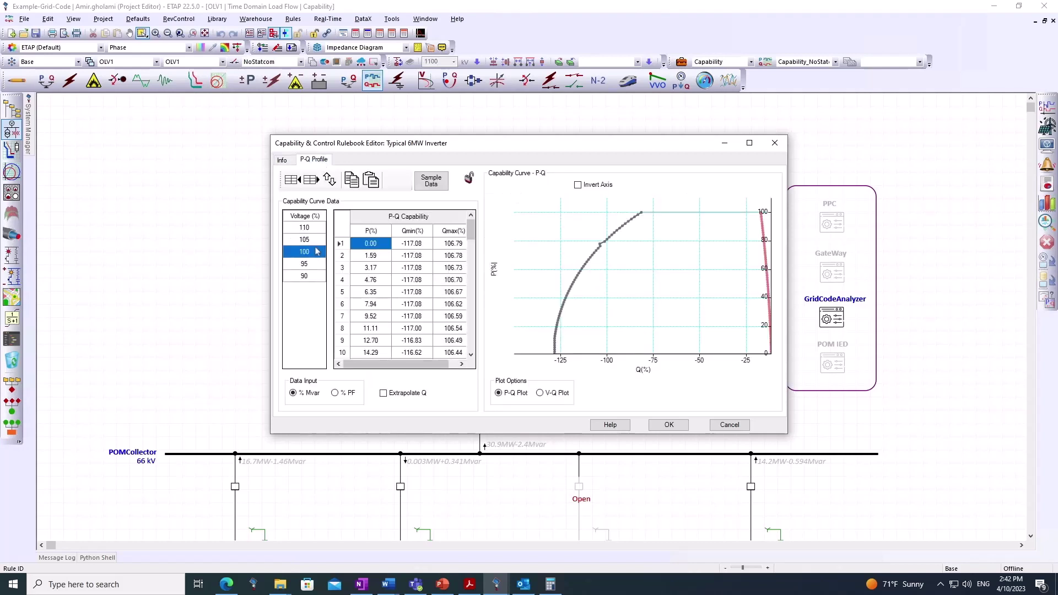
Try deleting the 100% and 95% voltage entries and adding new voltage and P-Q rows, discard the edits, and close the rule book.
key("Delete")
key("Delete")
left_click(292, 180)
left_click(292, 180)
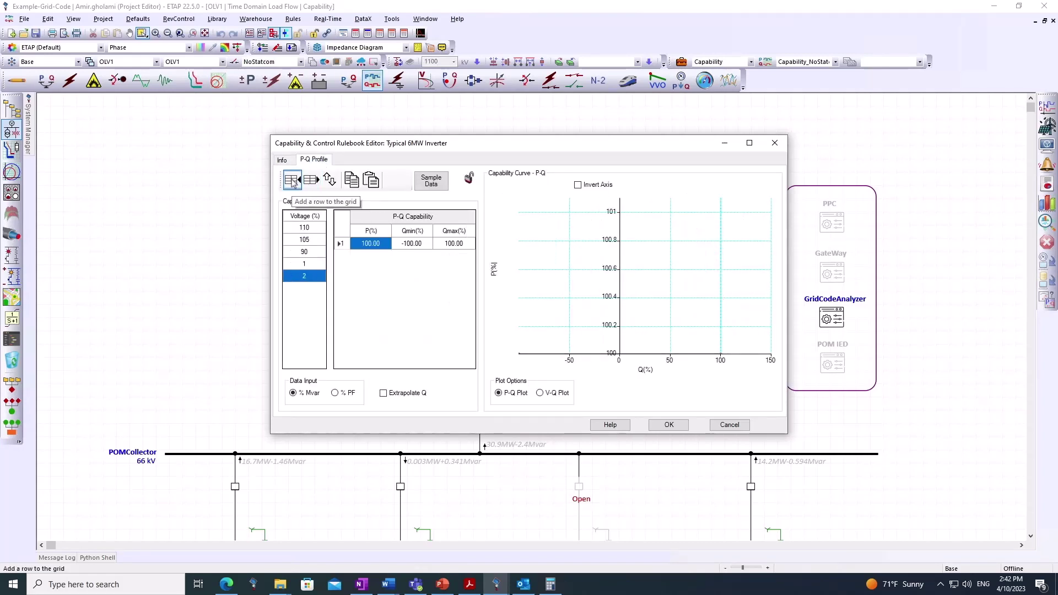
left_click(291, 180)
left_click(343, 246)
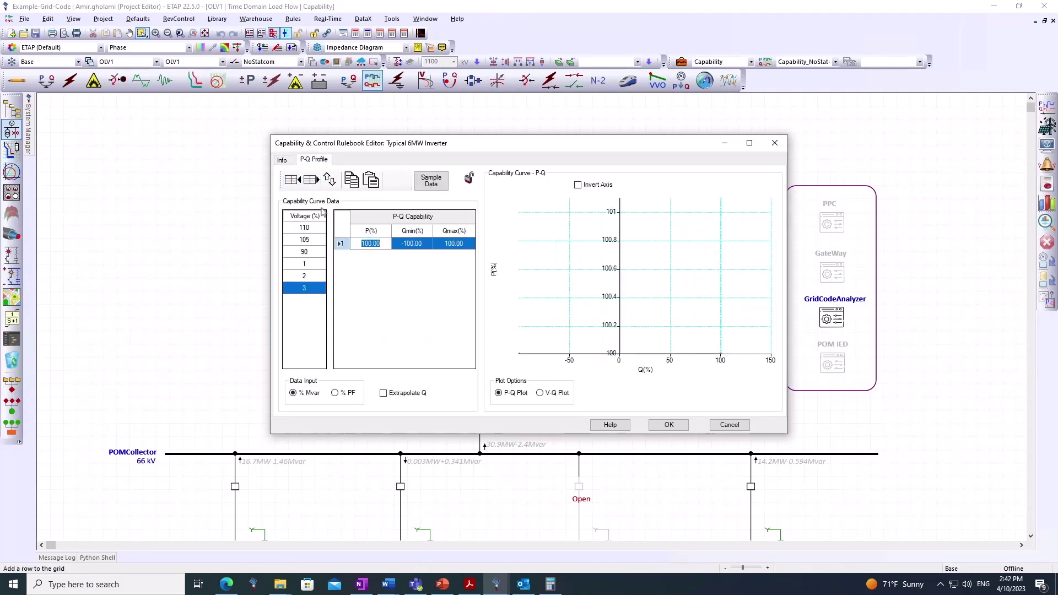
left_click(292, 180)
left_click(292, 180)
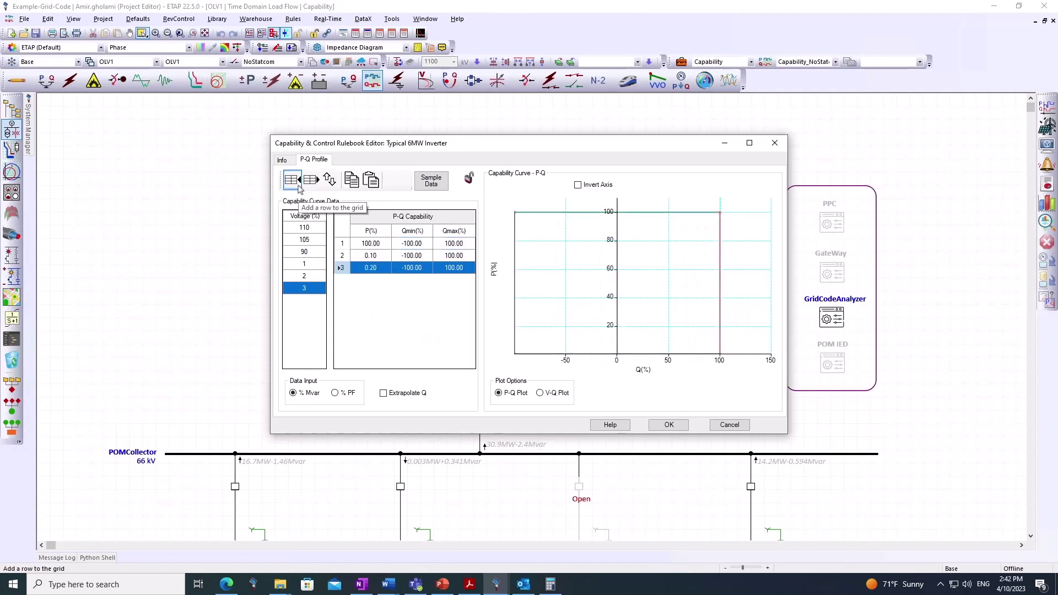
left_click(723, 425)
left_click(652, 397)
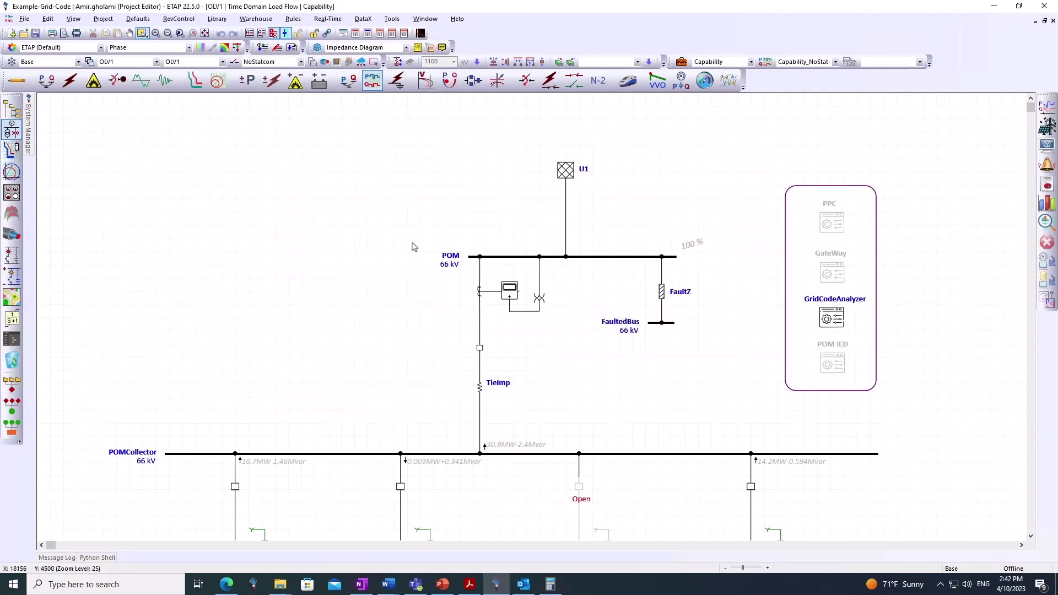
Open the Ride Through rule book, look through its Italian, French and North American grid code rules, and close it.
left_click(293, 18)
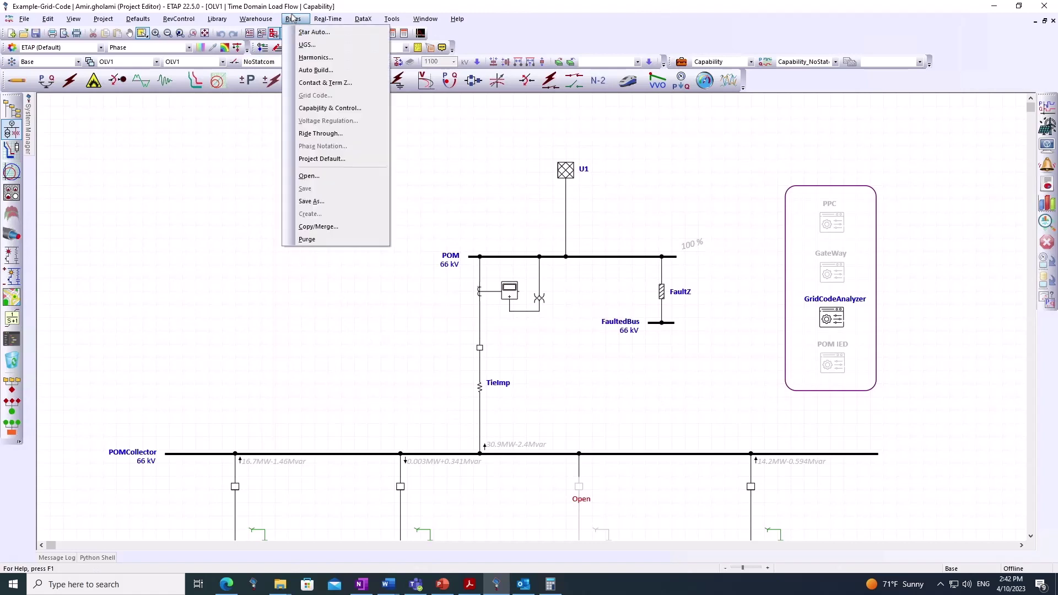
left_click(329, 134)
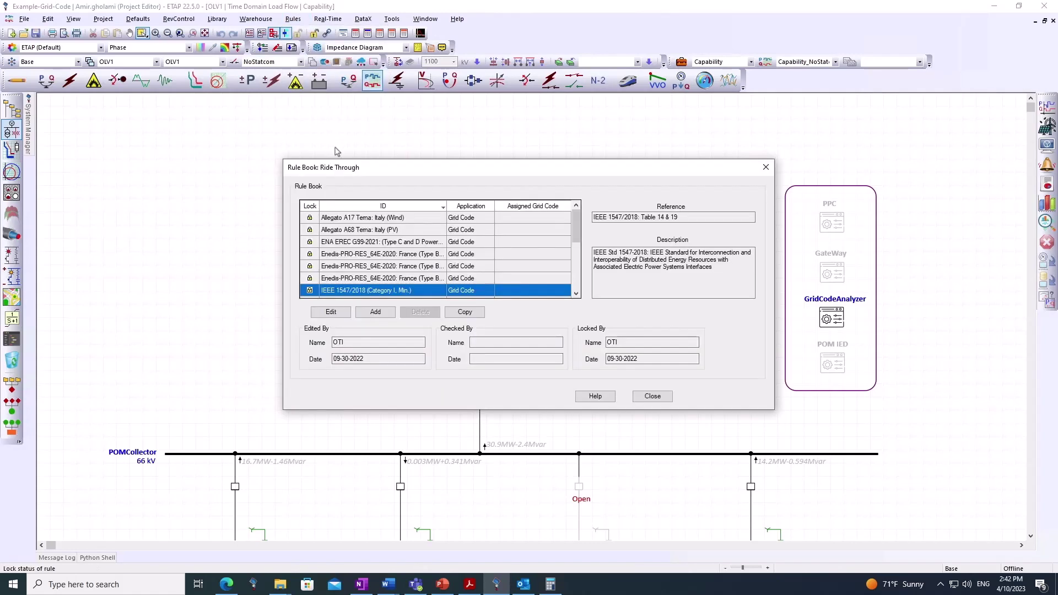
left_click(391, 231)
scroll(391, 235, "down", 1)
scroll(392, 235, "down", 3)
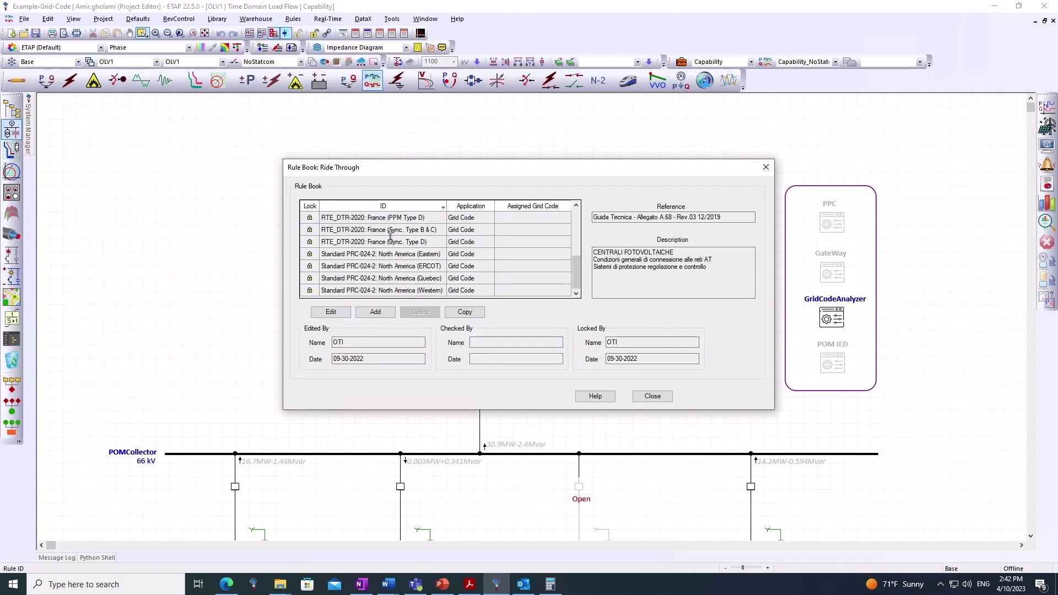
scroll(390, 236, "up", 4)
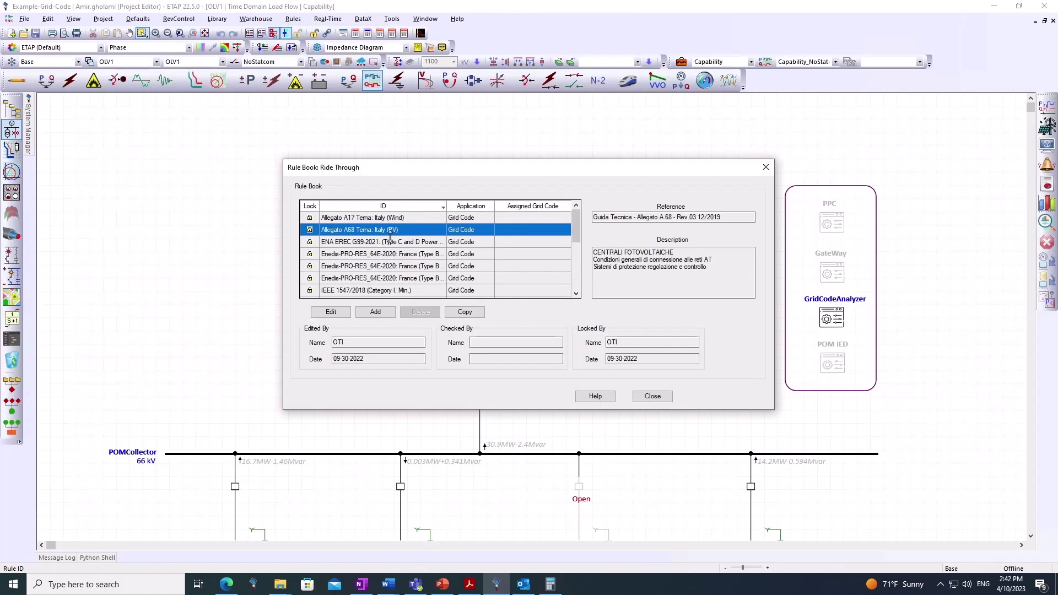
left_click(345, 220)
left_click(355, 256)
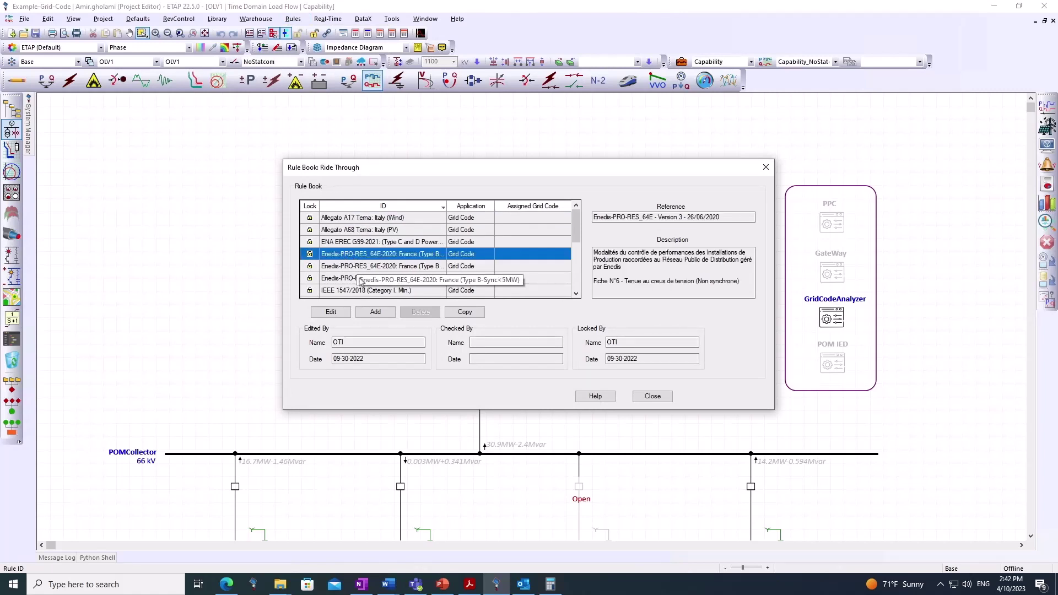
scroll(364, 282, "down", 4)
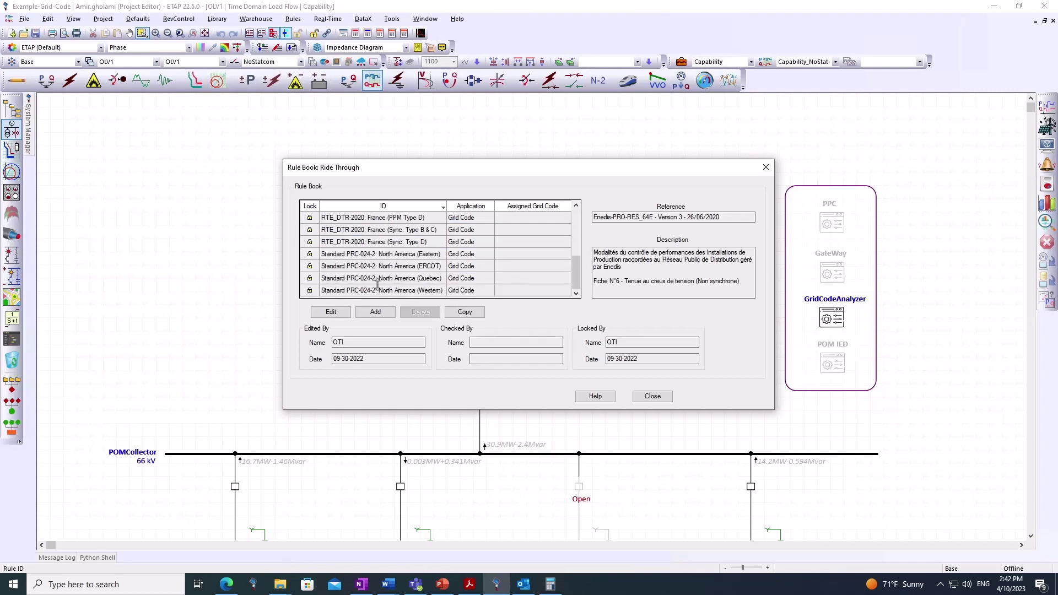
scroll(376, 282, "up", 4)
left_click(651, 396)
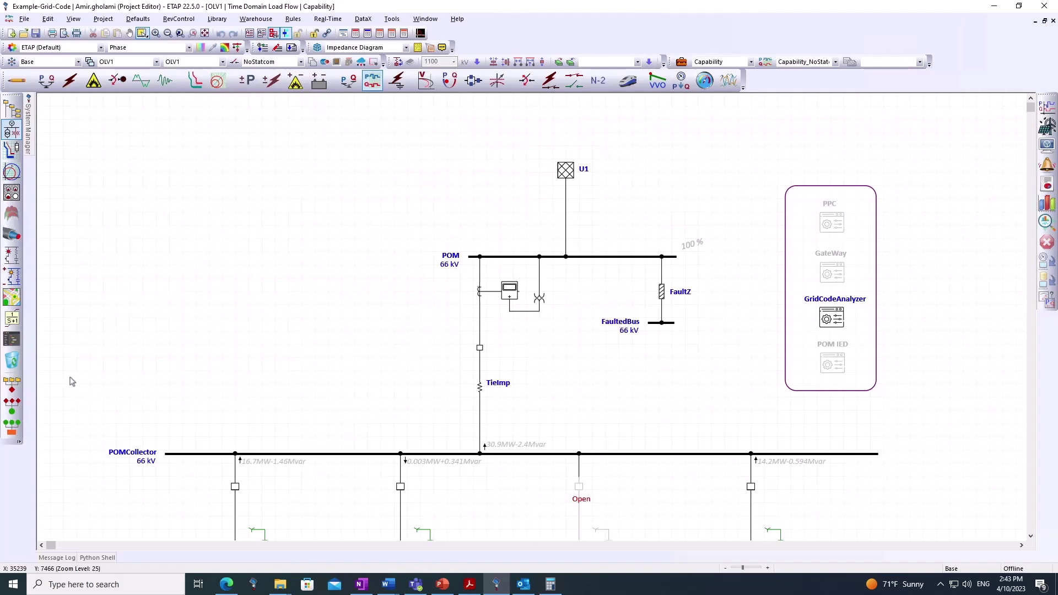
Select the Capability_NoStatcom scenario in the Scenario Wizard and accept it.
left_click(12, 385)
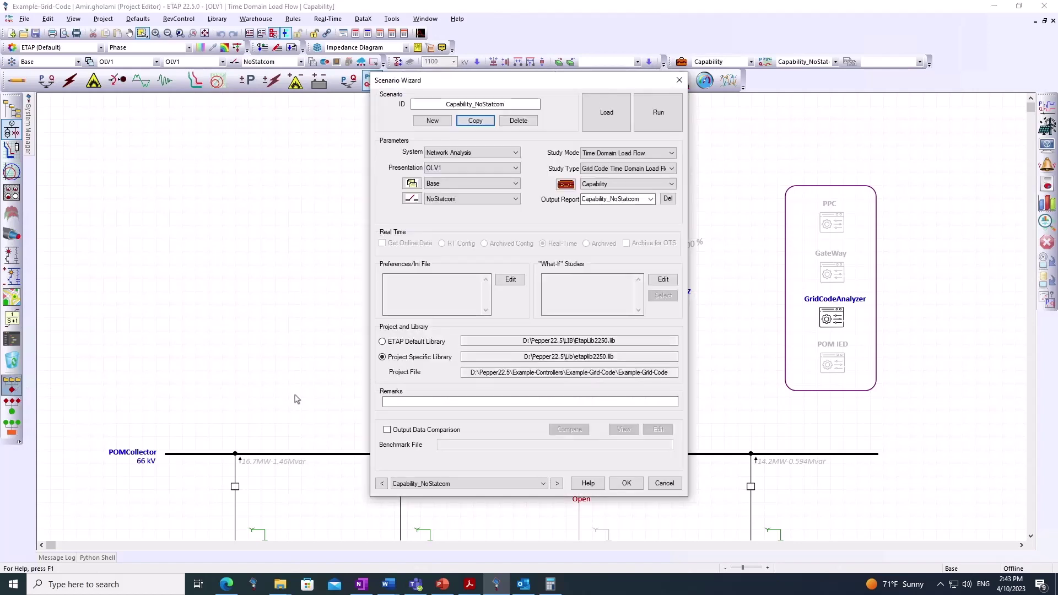
left_click(479, 483)
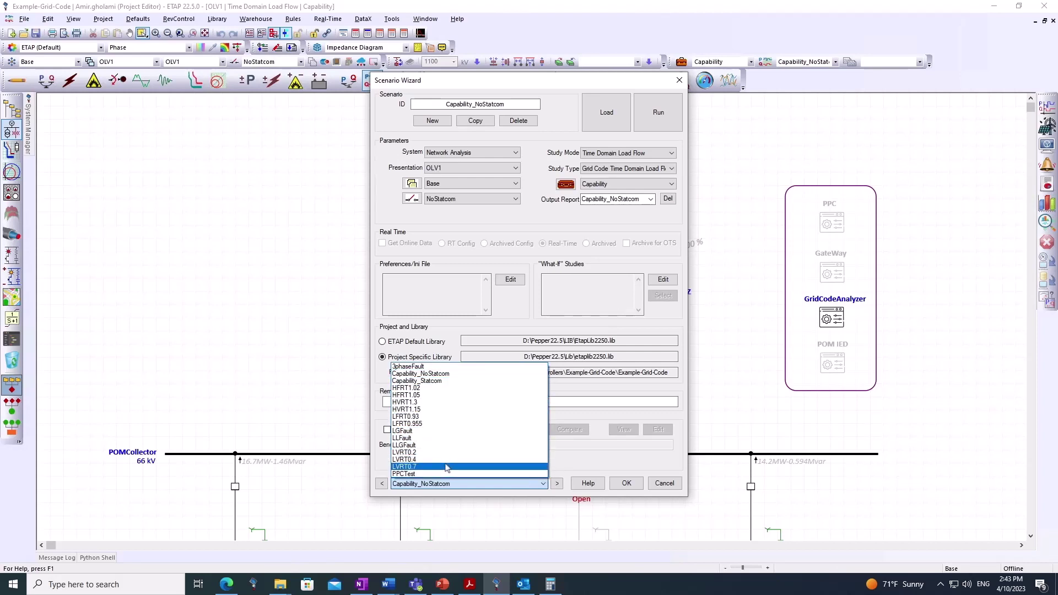
left_click(441, 374)
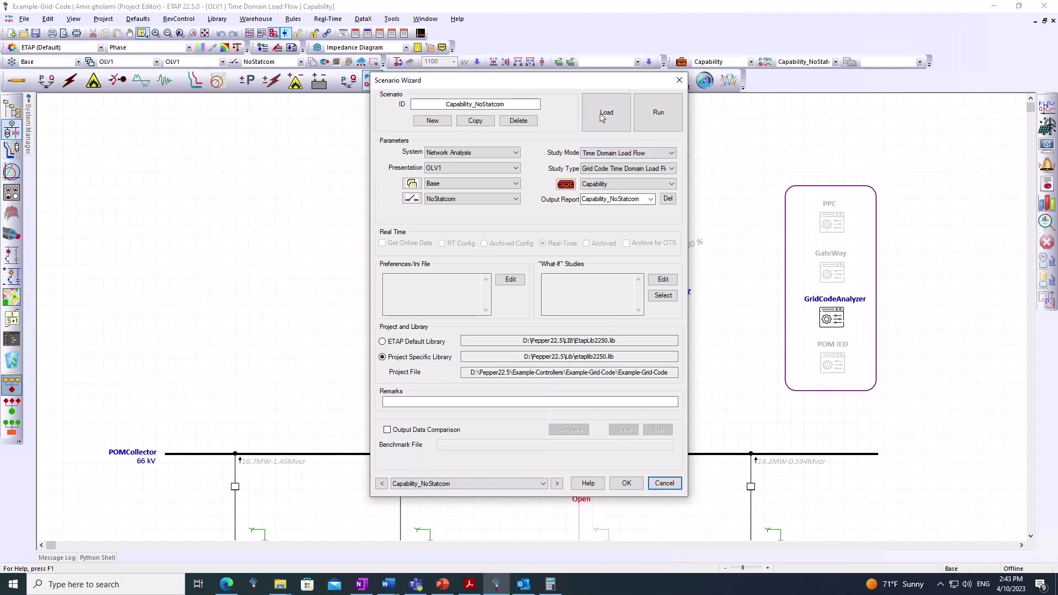
left_click(626, 483)
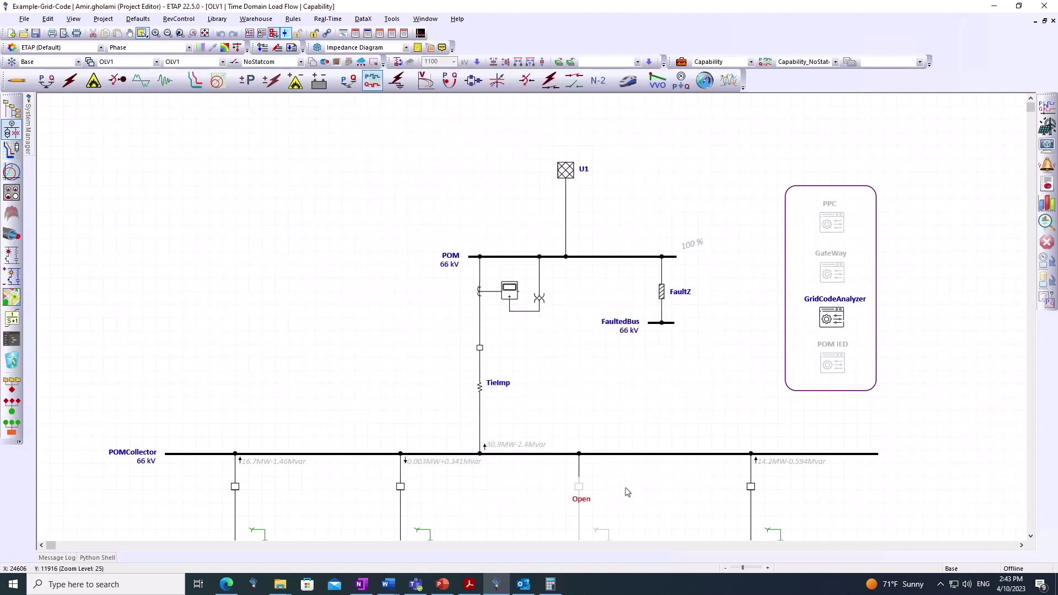
View the PV, BESS, Statcom and WTG feeders below POMCollector and run the Capability_NoStatcom scenario from the Scenario Wizard.
scroll(420, 360, "down", 1)
scroll(421, 360, "down", 5)
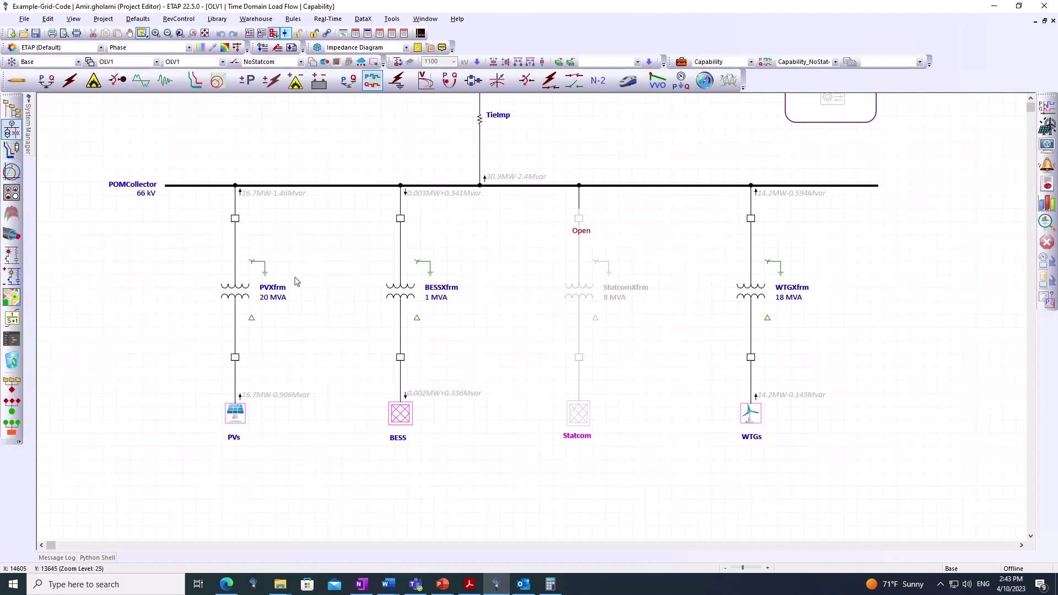
left_click(11, 383)
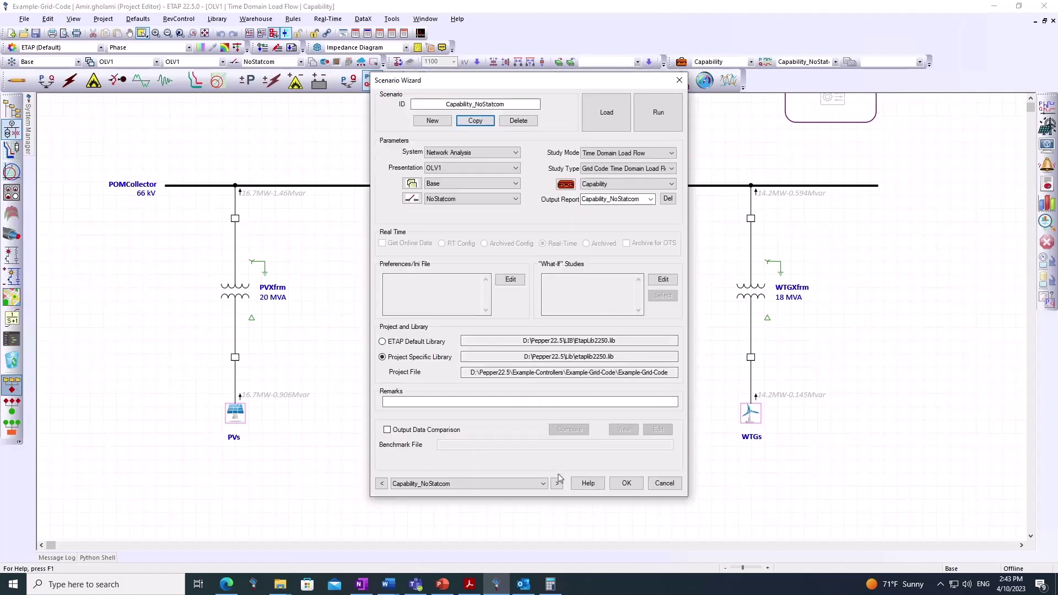
left_click(657, 112)
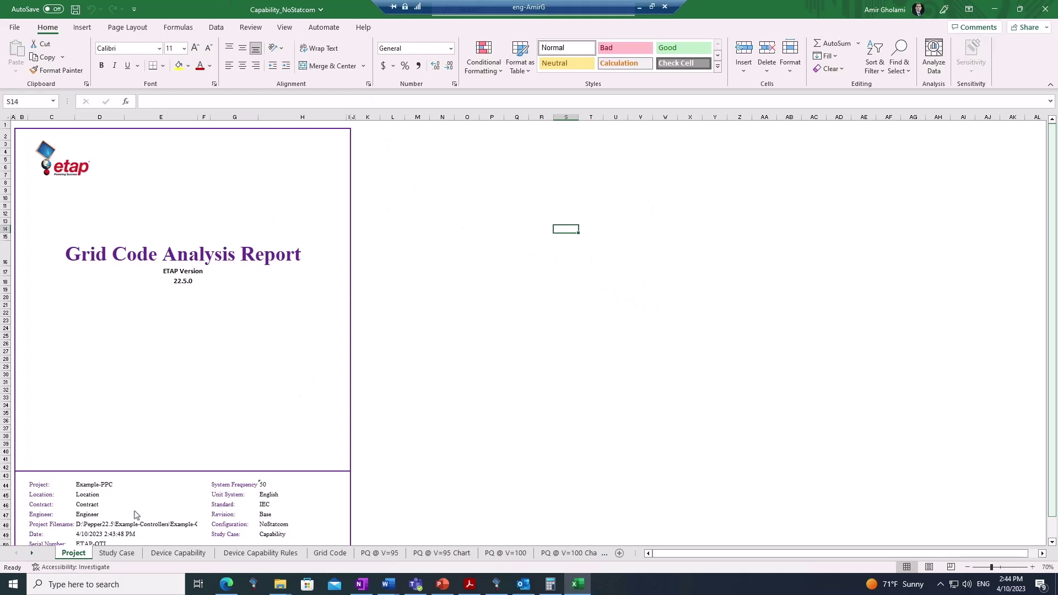
Review the Study Case, Device Capability, Device Capability Rules and Grid Code sheets of the Capability_NoStatcom report in Excel.
left_click(130, 556)
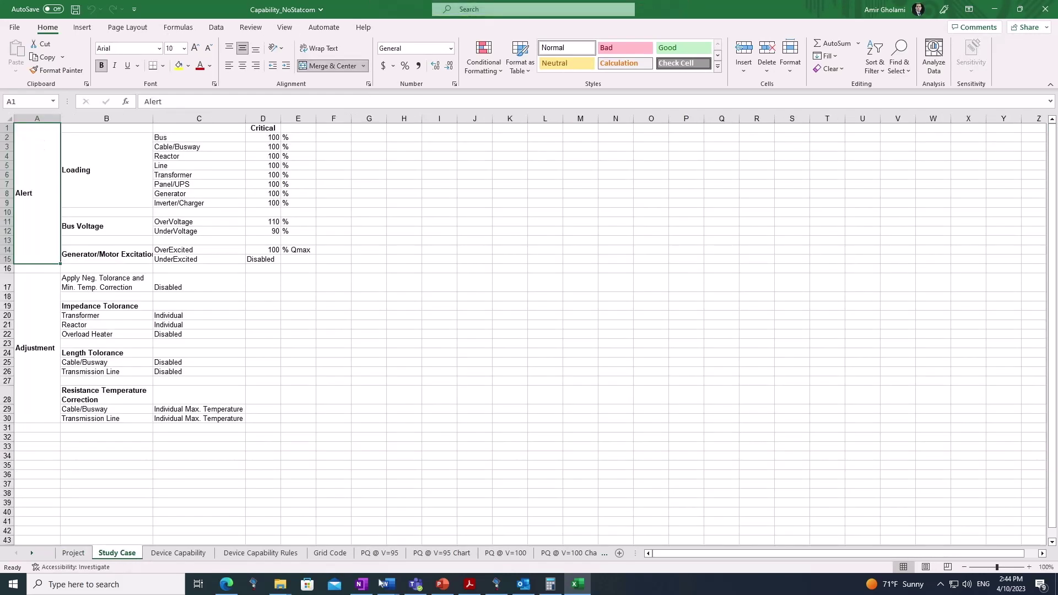
left_click_drag(638, 552, 955, 552)
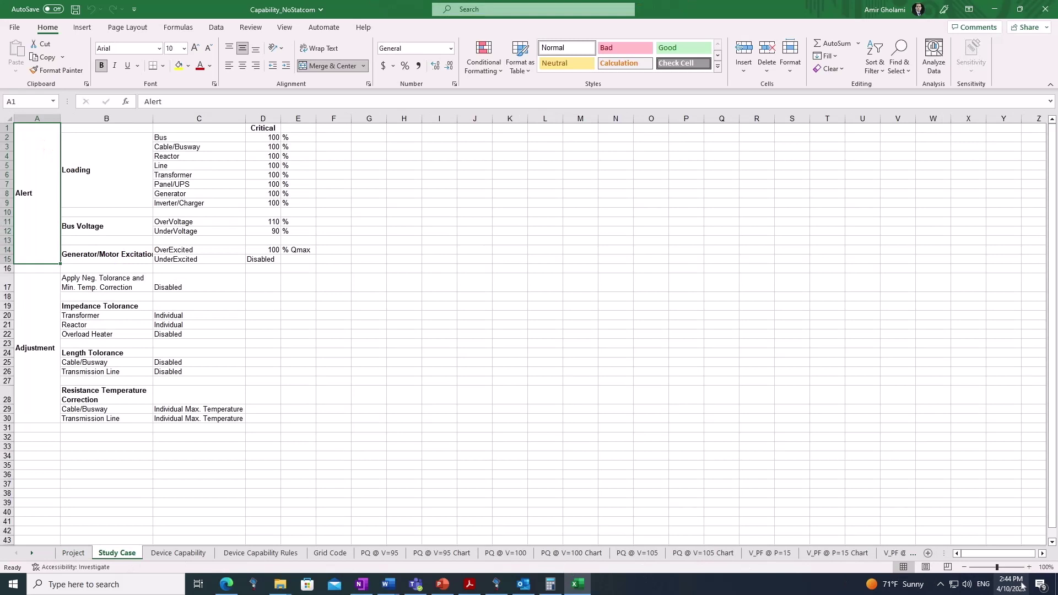
left_click(191, 553)
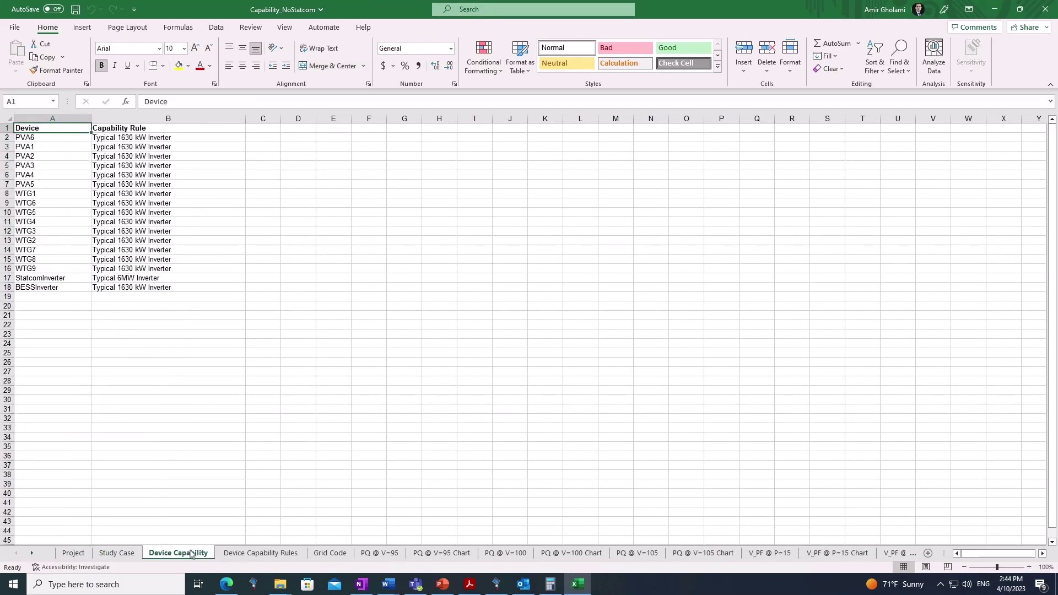
left_click(260, 553)
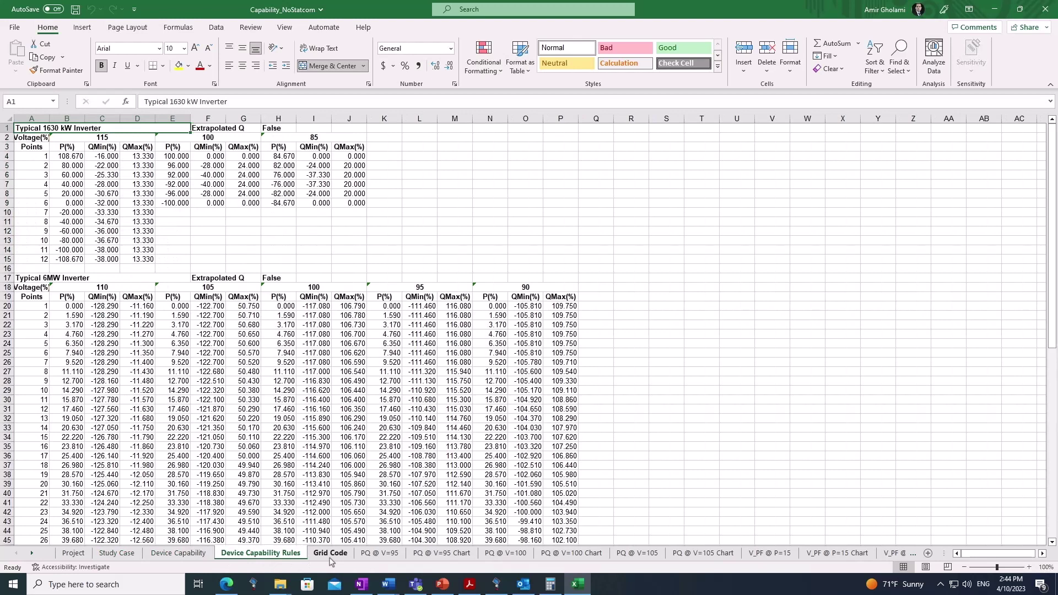
left_click(330, 556)
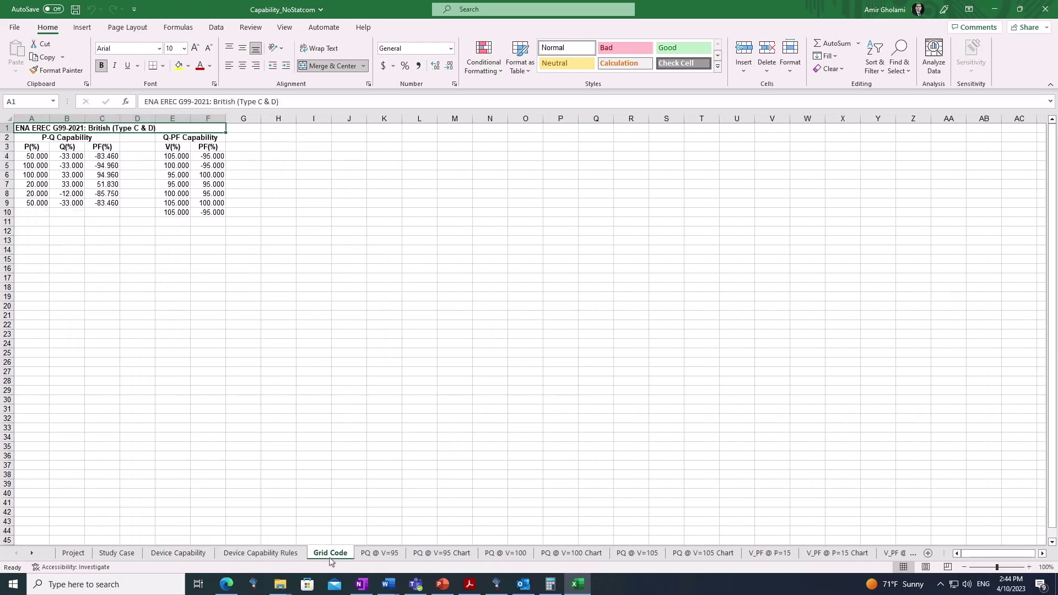
Examine the P-Q capability data and charts at 95% and 100% voltage in the report.
left_click(393, 557)
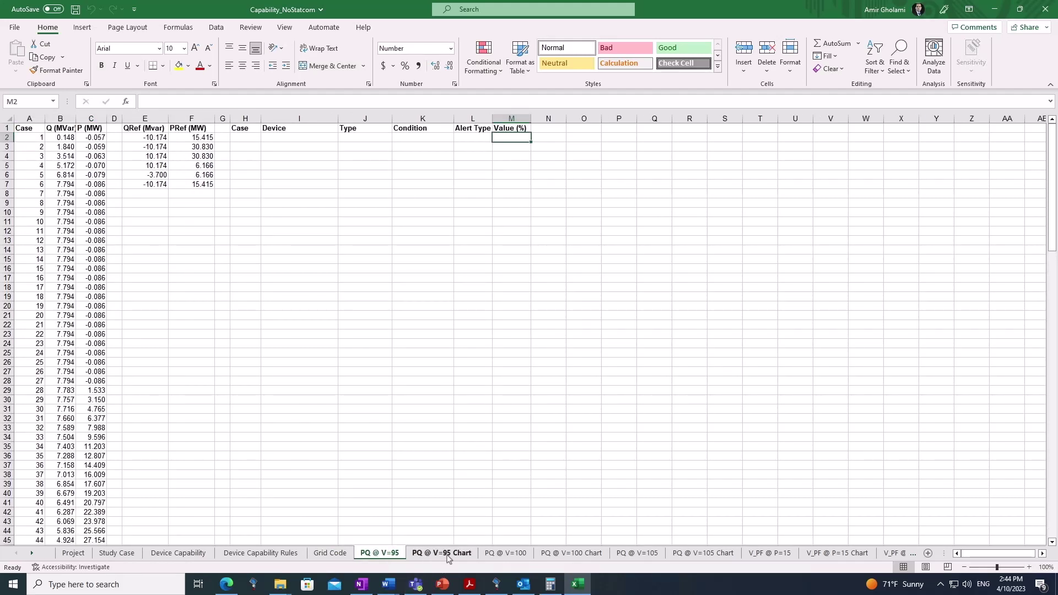
left_click(447, 553)
left_click(505, 553)
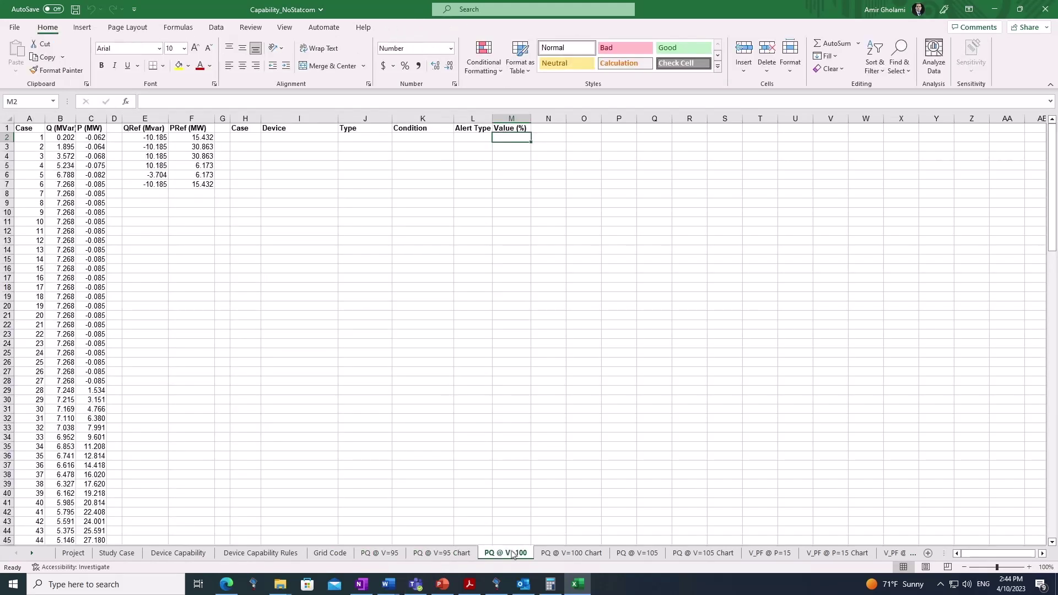
left_click(588, 554)
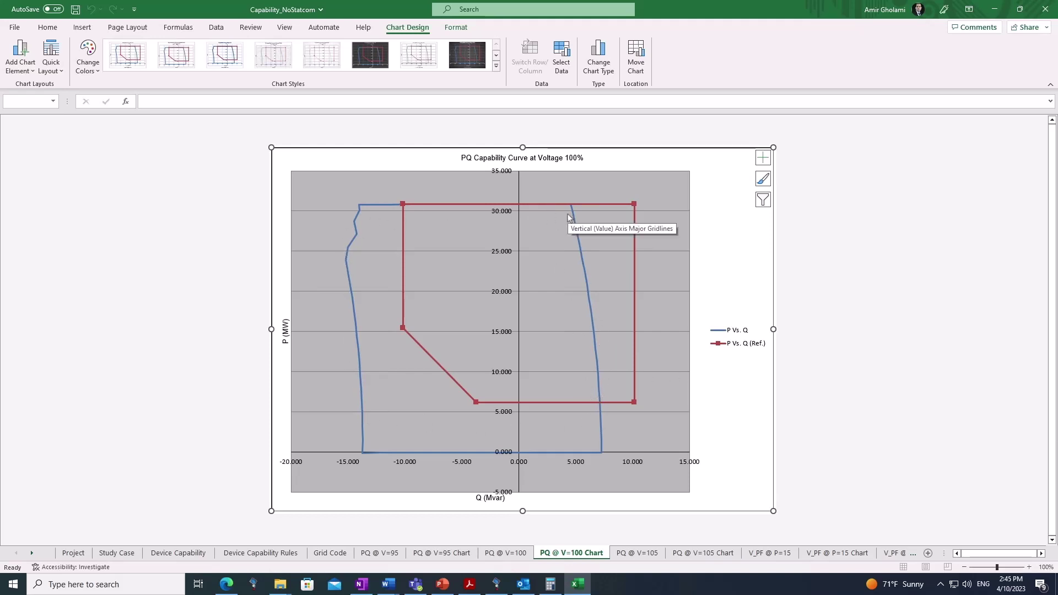
Examine the 105% voltage P-Q results and the V_PF results at P=15 and P=100, and return to ETAP.
left_click(927, 553)
left_click(667, 554)
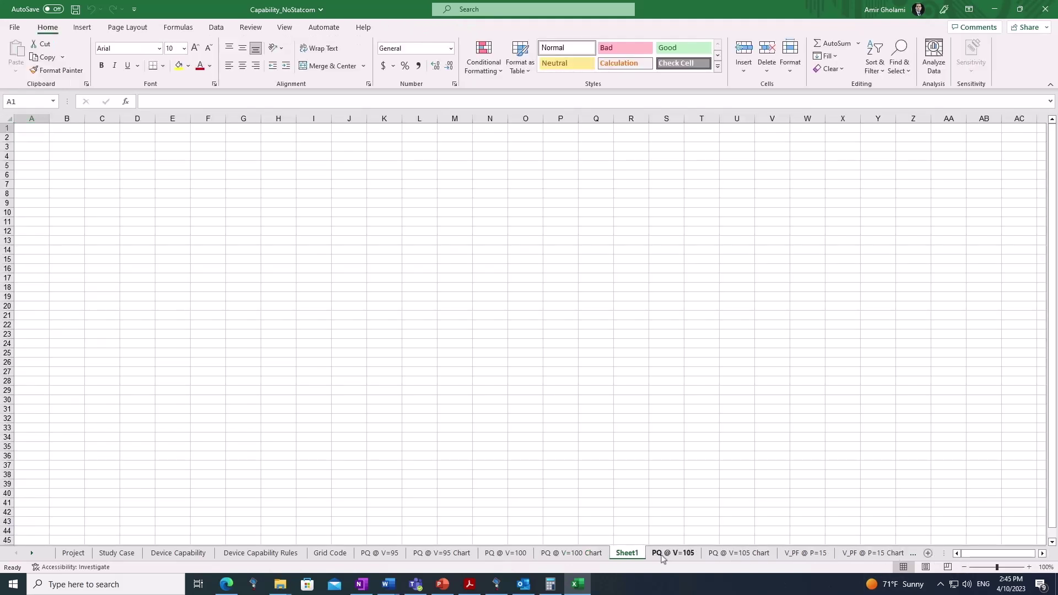
left_click(733, 554)
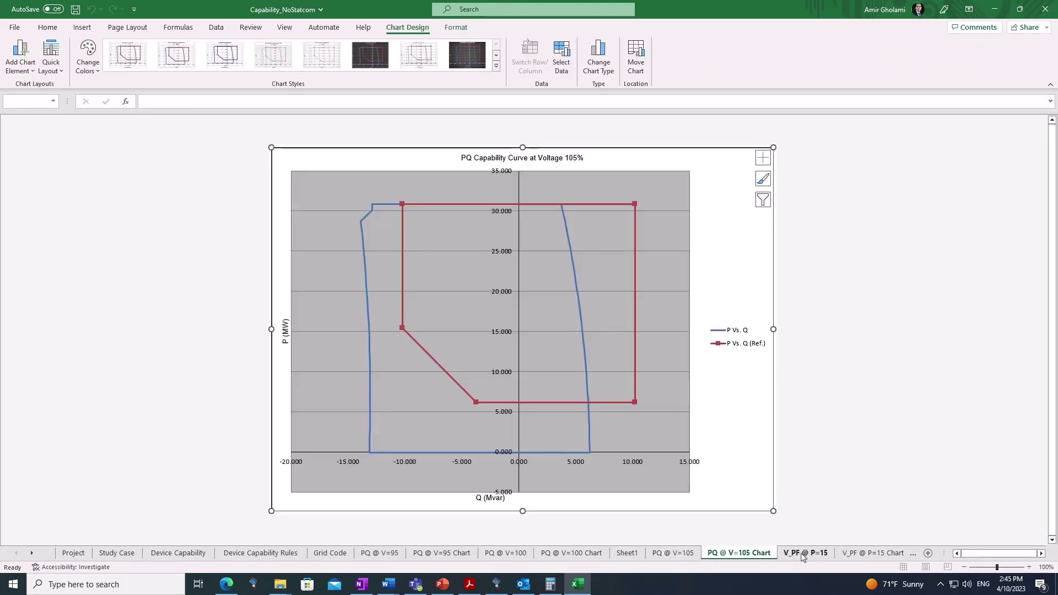
left_click(804, 553)
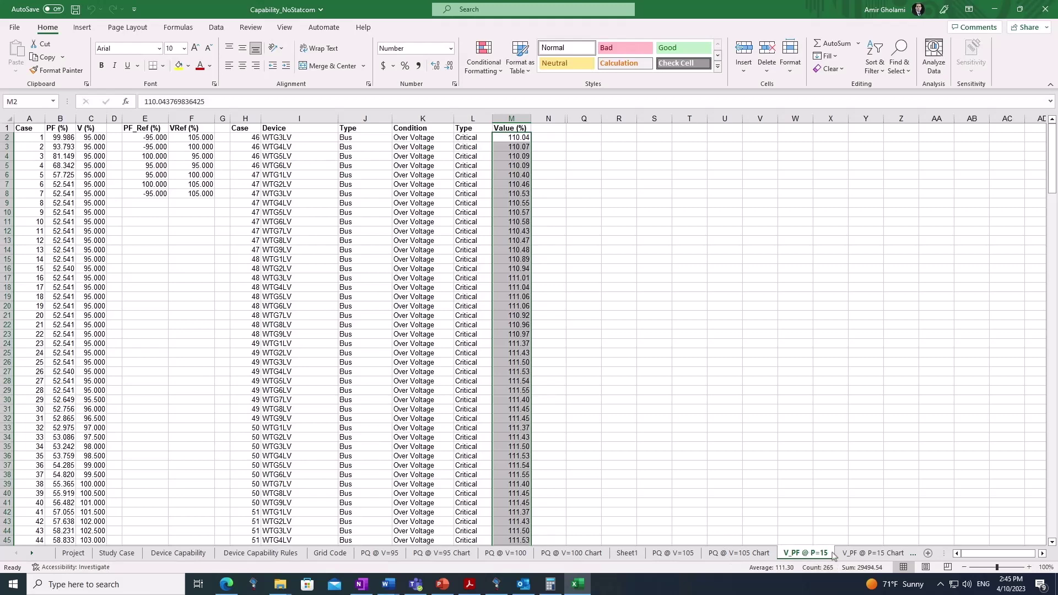
left_click(873, 553)
left_click(862, 554)
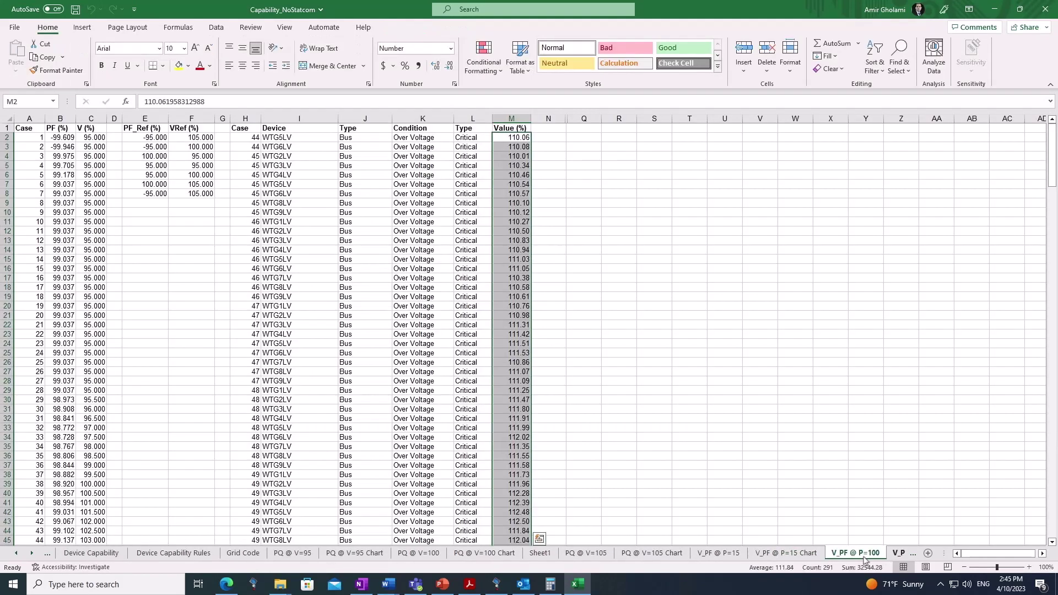
left_click(992, 8)
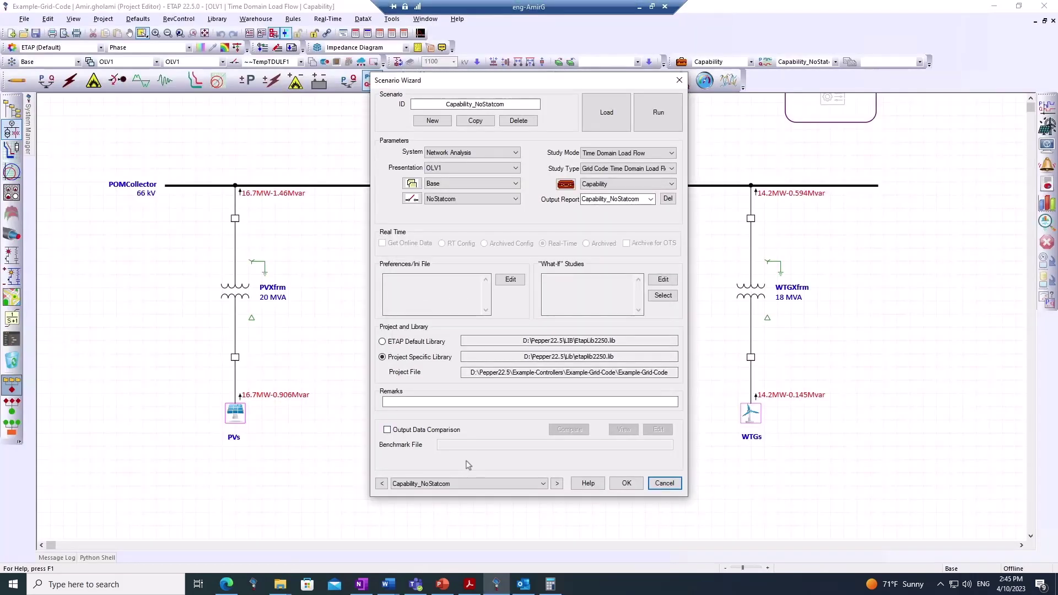
Load the Capability_Statcom scenario in the Scenario Wizard and run it to generate its Grid Code Analysis Report.
left_click(470, 485)
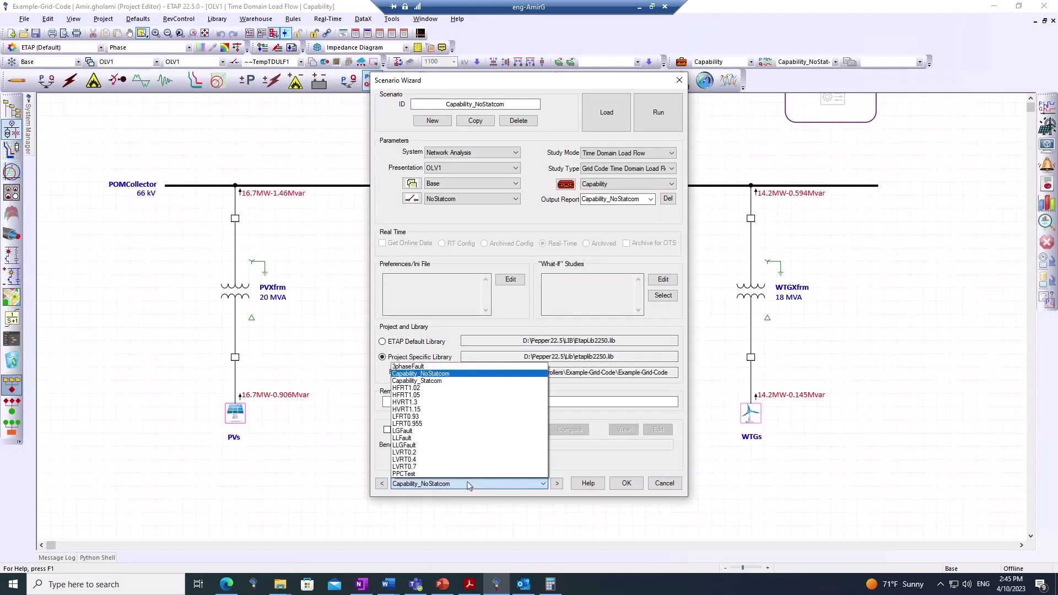
left_click(435, 381)
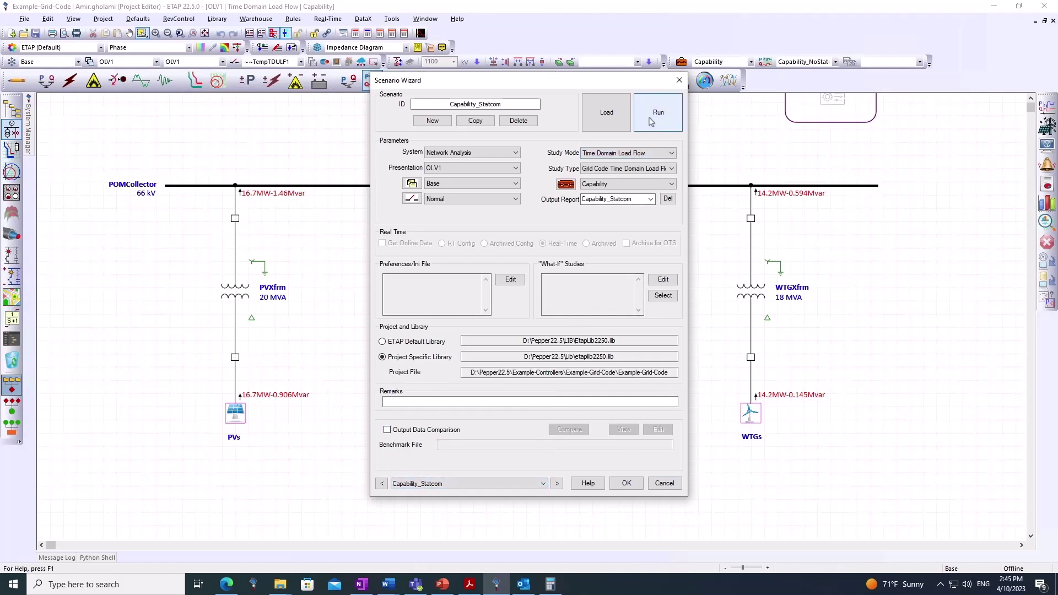
left_click(605, 110)
left_click_drag(598, 89, 369, 113)
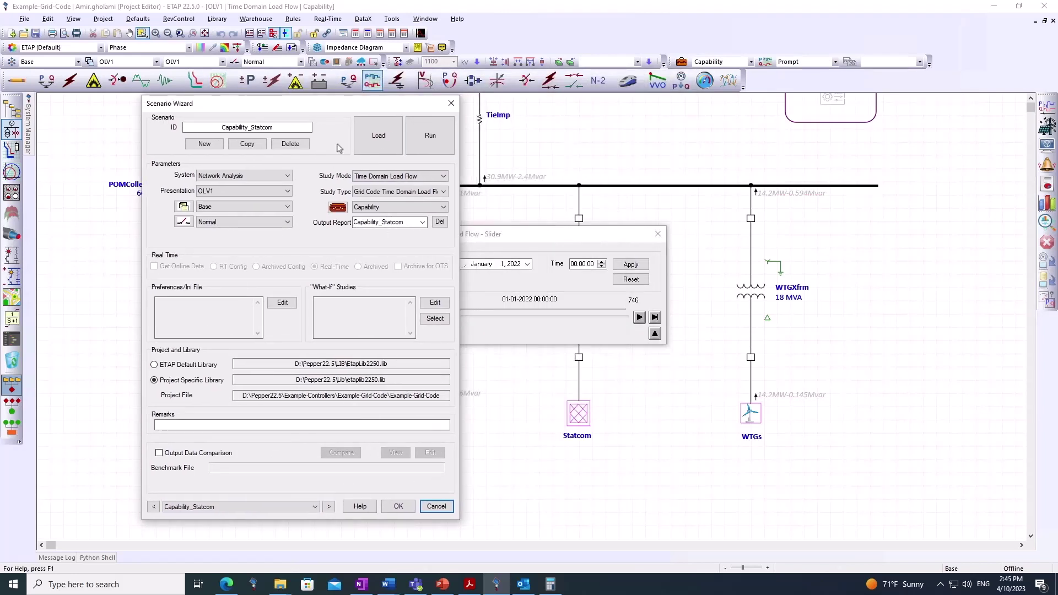
left_click(438, 144)
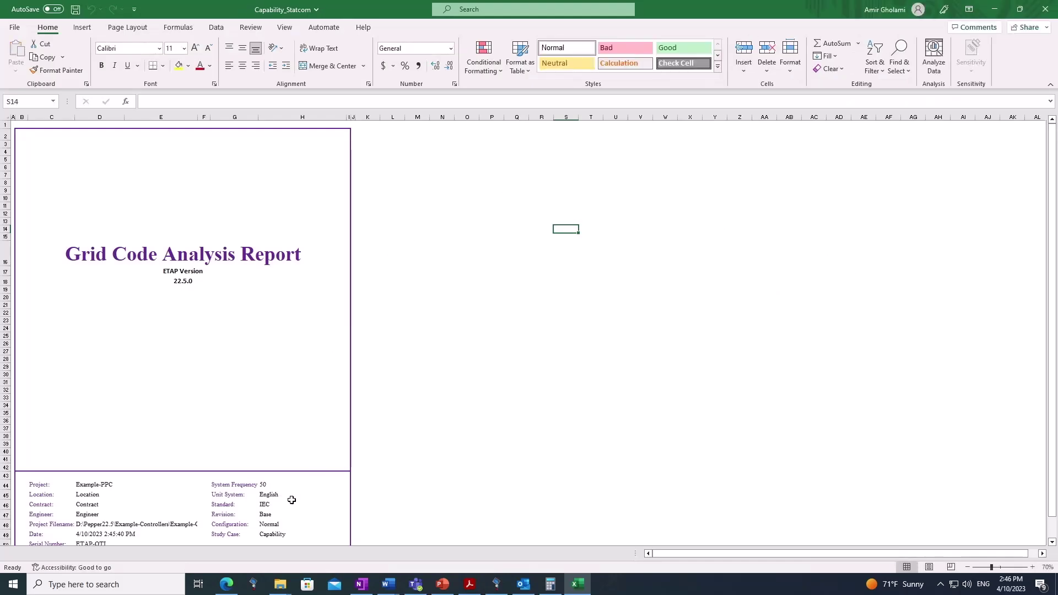
Review the Capability_Statcom report's Study Case and Device Capability sheets and its P-Q capability charts at 100%, 105% and 95% voltage.
left_click(117, 553)
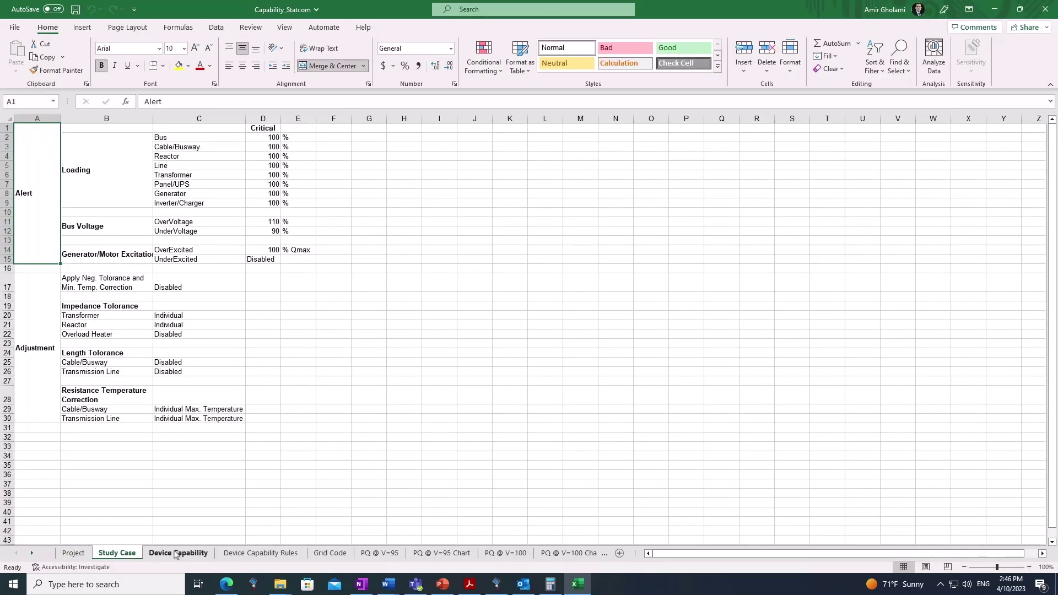
left_click(175, 553)
left_click_drag(635, 553, 1044, 554)
left_click(584, 553)
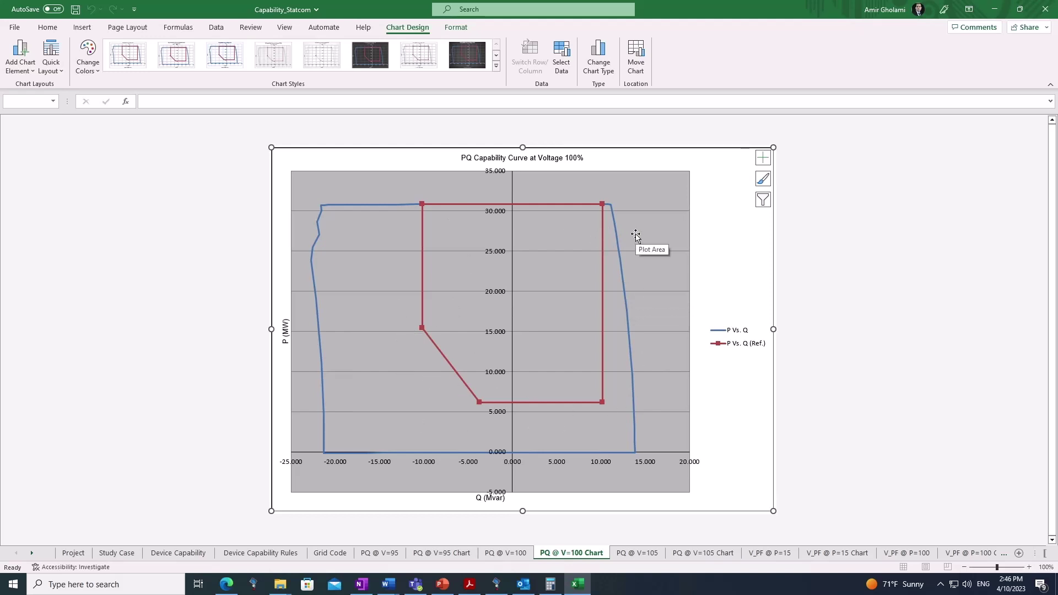
left_click(814, 254)
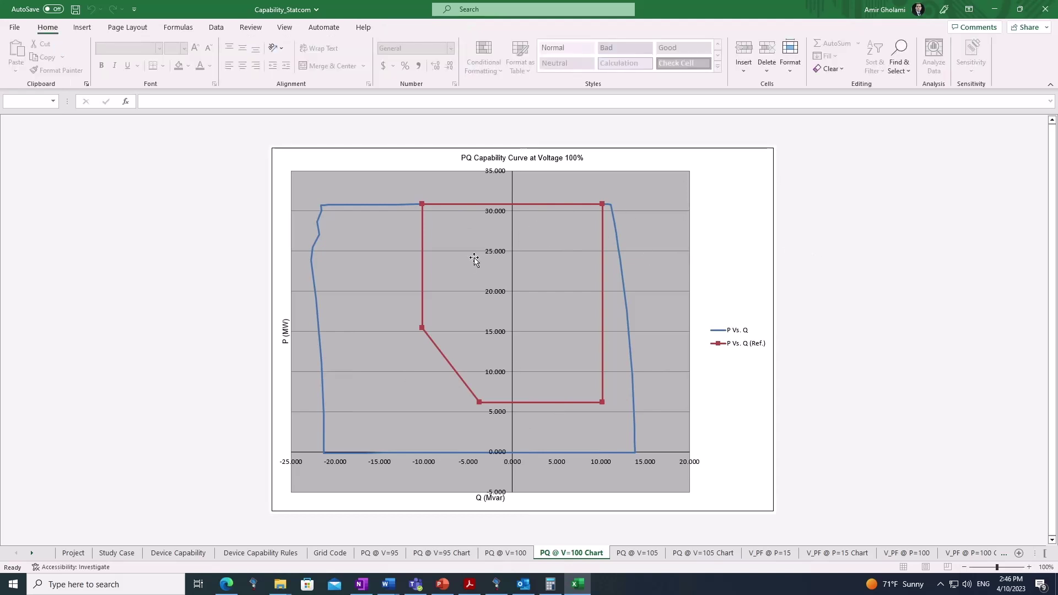
left_click(713, 552)
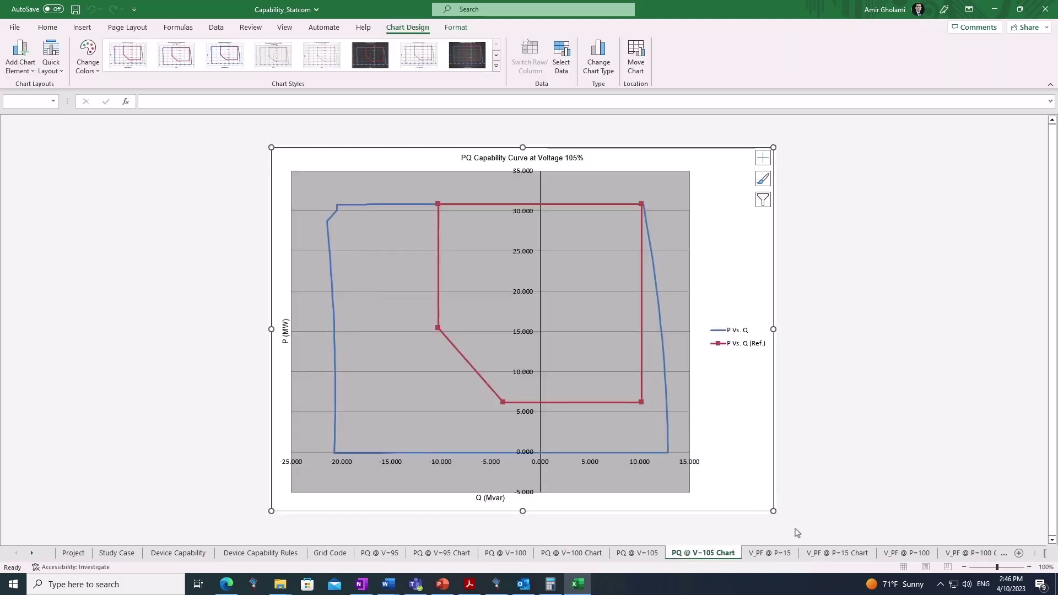
left_click(438, 553)
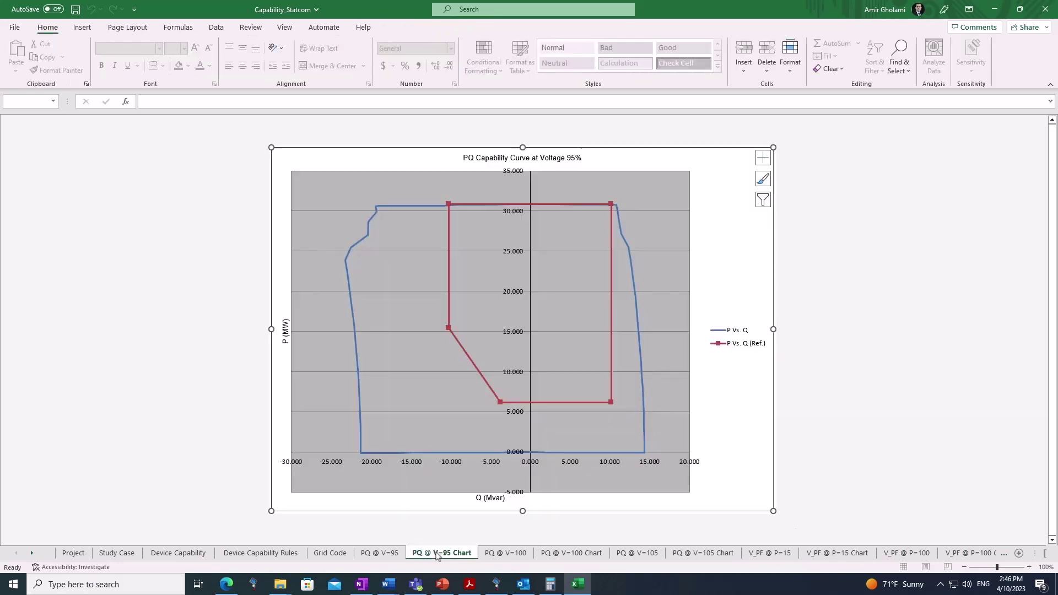
Examine the V_PF capability charts at 15% and 100% active power, and close the report to return to ETAP.
left_click(904, 553)
left_click(827, 553)
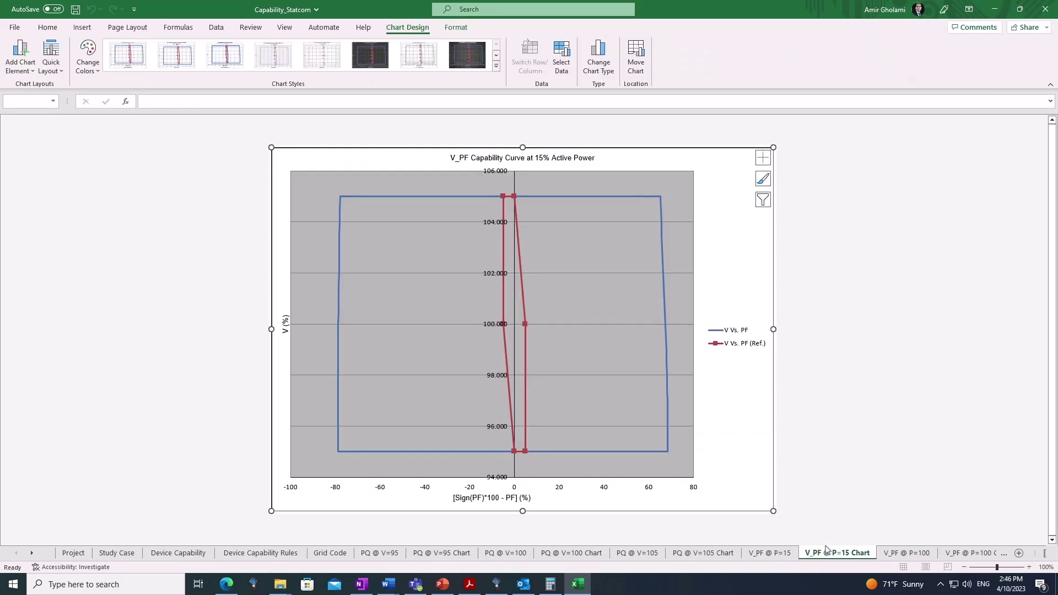
left_click(952, 552)
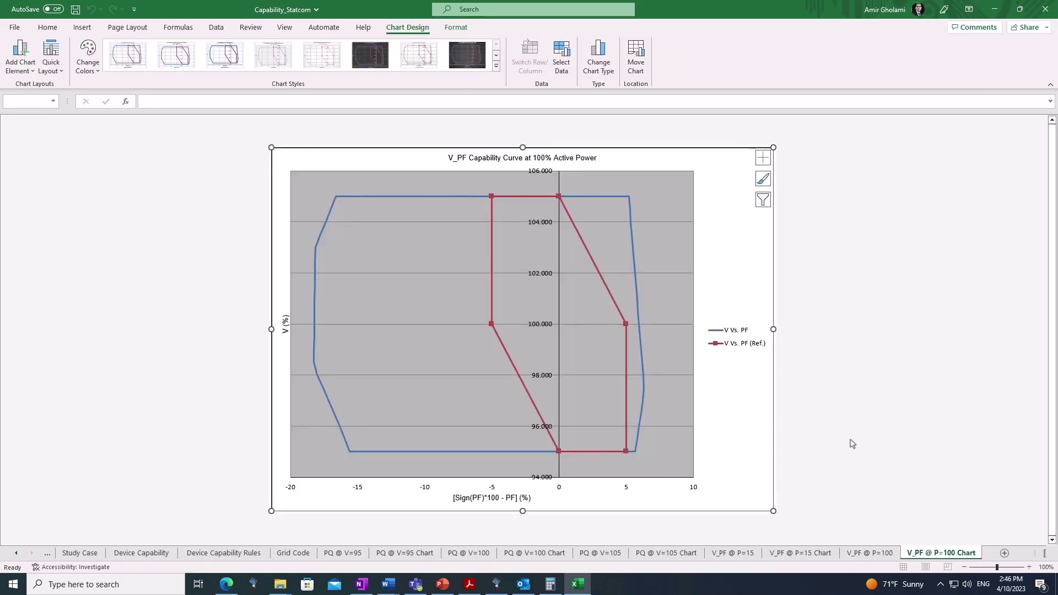
left_click(1043, 6)
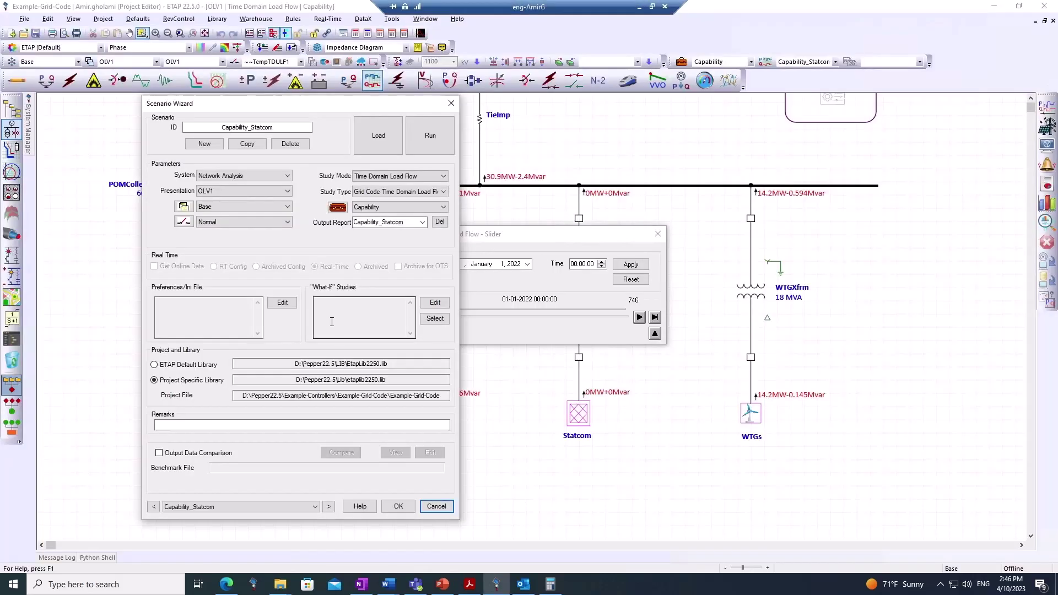
Open the list of saved scenarios in the Scenario Wizard.
left_click(253, 507)
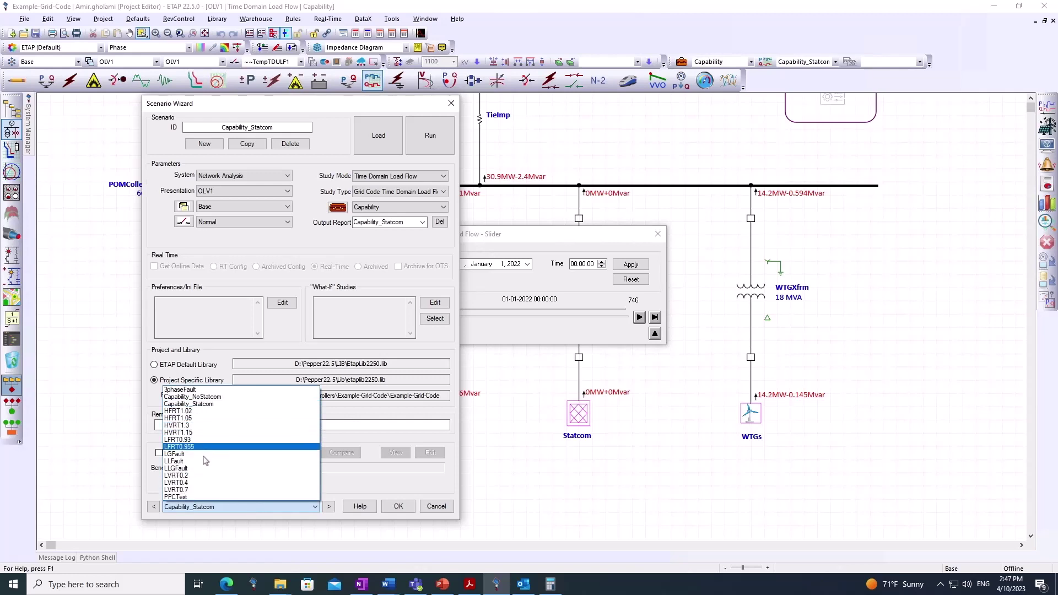